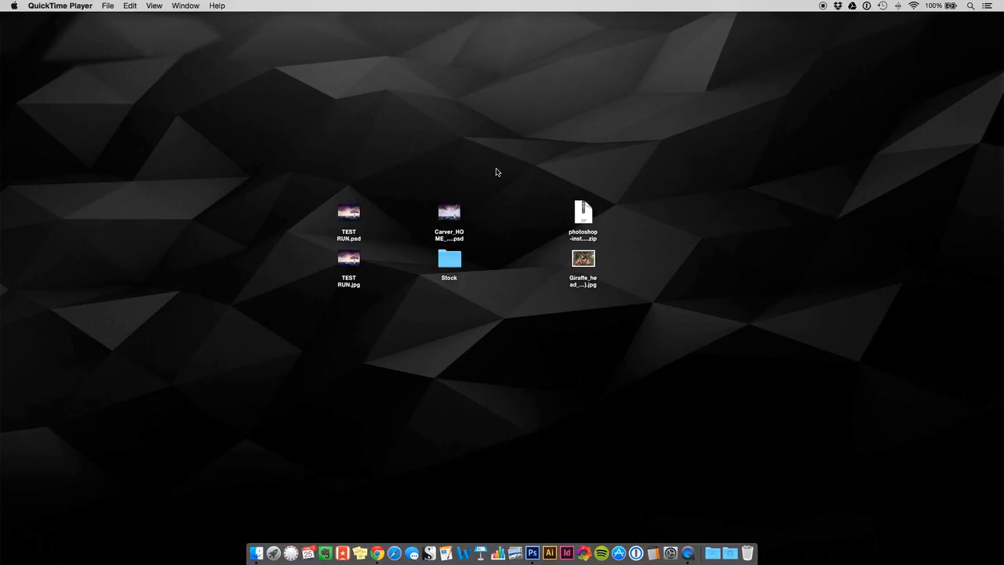
Step: Preview the stock cloud, red ink and courthouse photos in the desktop's Stock folder
double_click(452, 260)
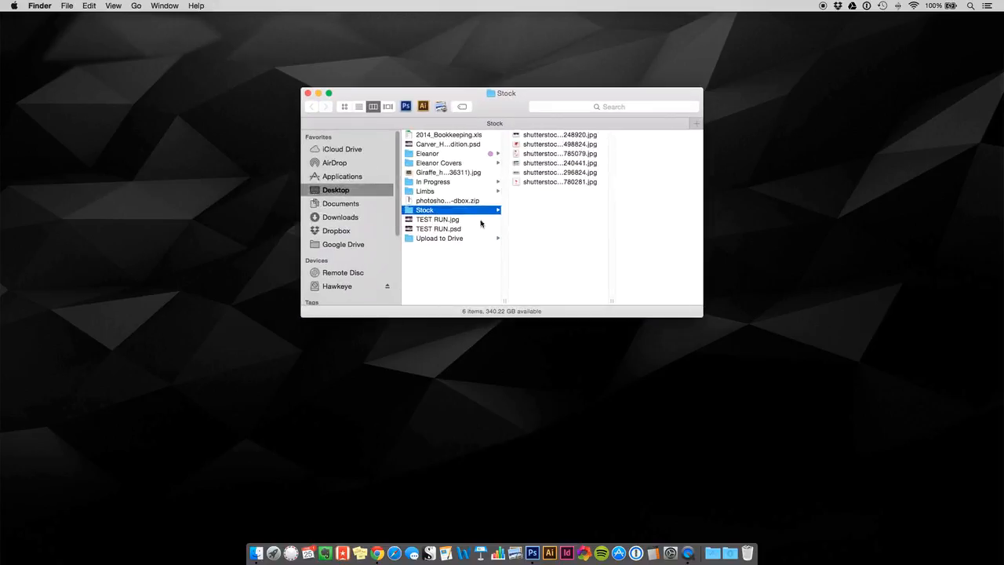
left_click(581, 135)
key("space")
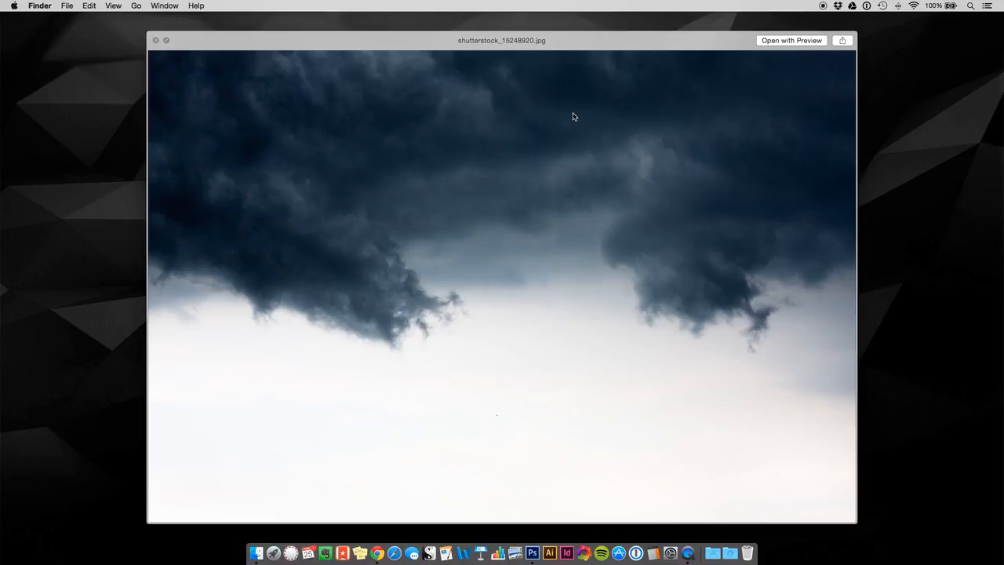
key("Down")
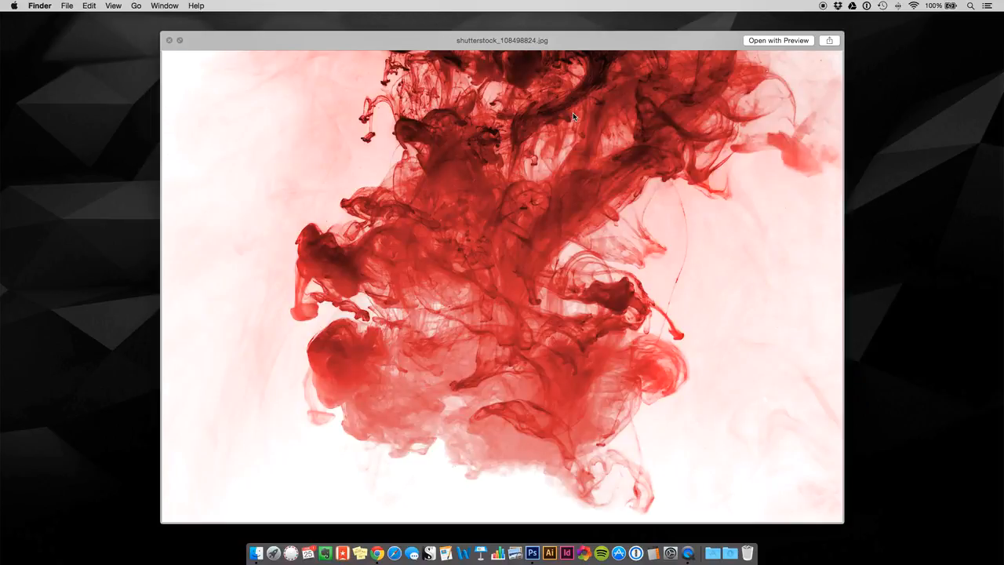
key("Down")
key("Down")
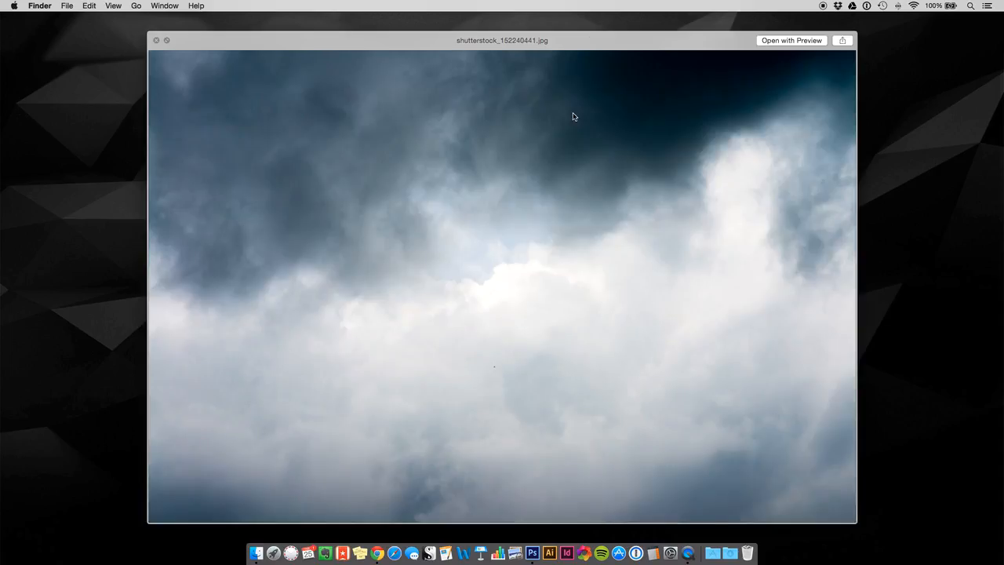
key("Down")
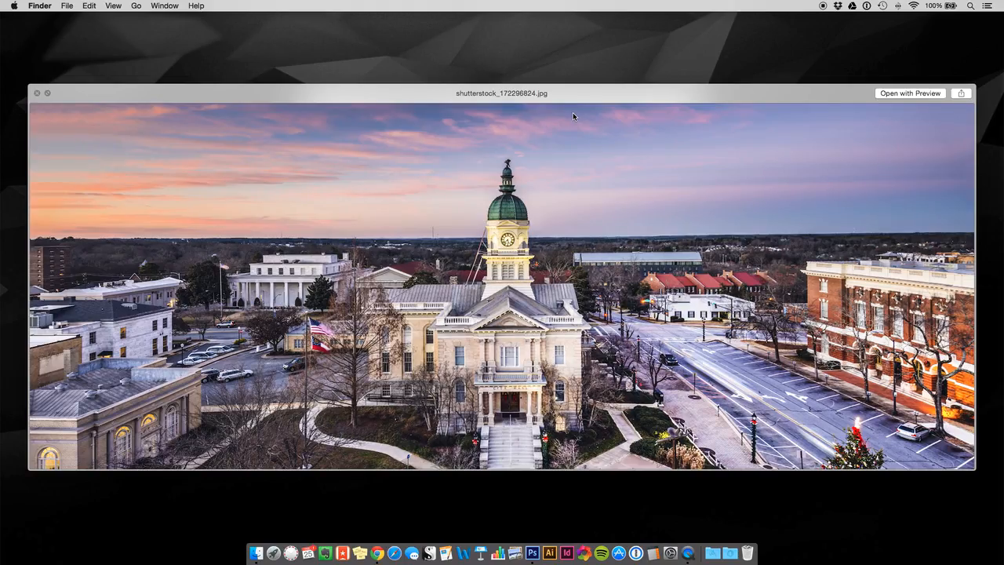
key("space")
key("super+w")
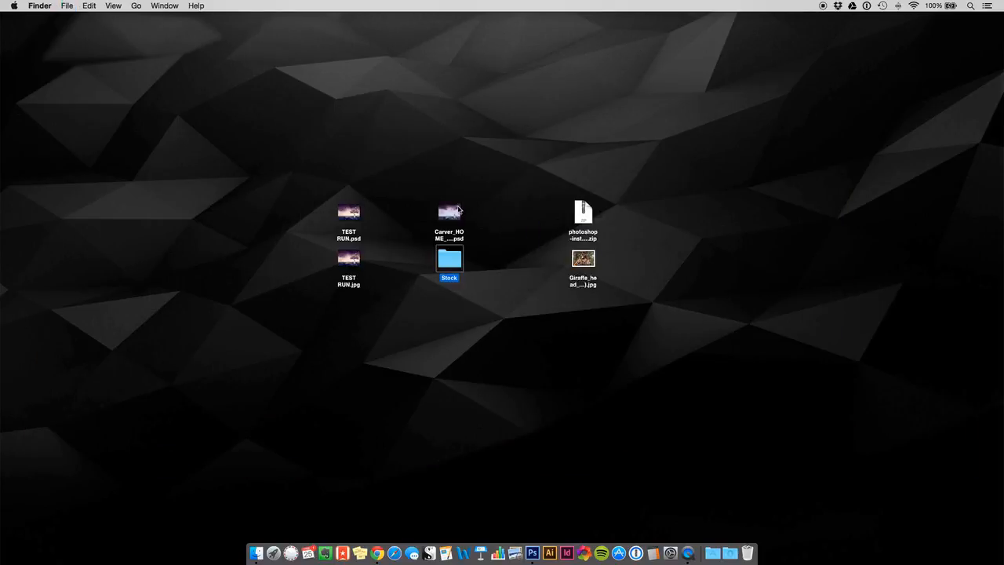
Step: Preview the base cover artwork Carver_HOME_PrintEdition.psd and the finished sample TEST RUN.jpg on the desktop
left_click(459, 211)
key("space")
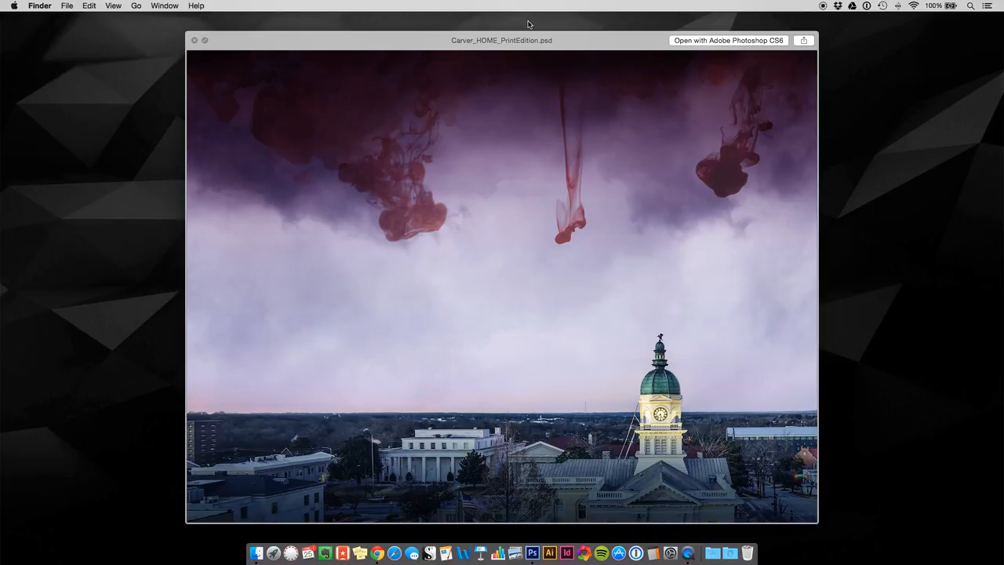
key("space")
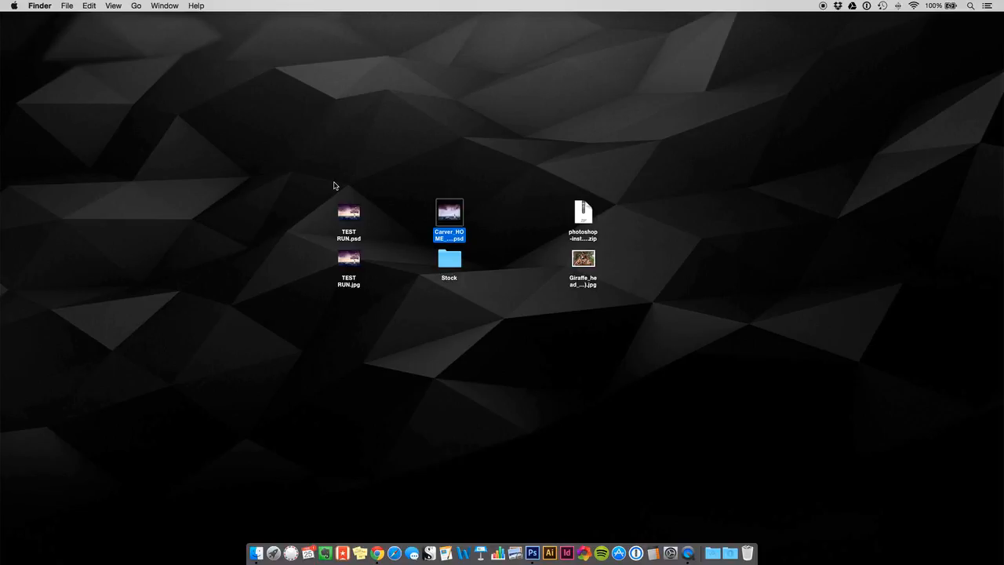
left_click(411, 194)
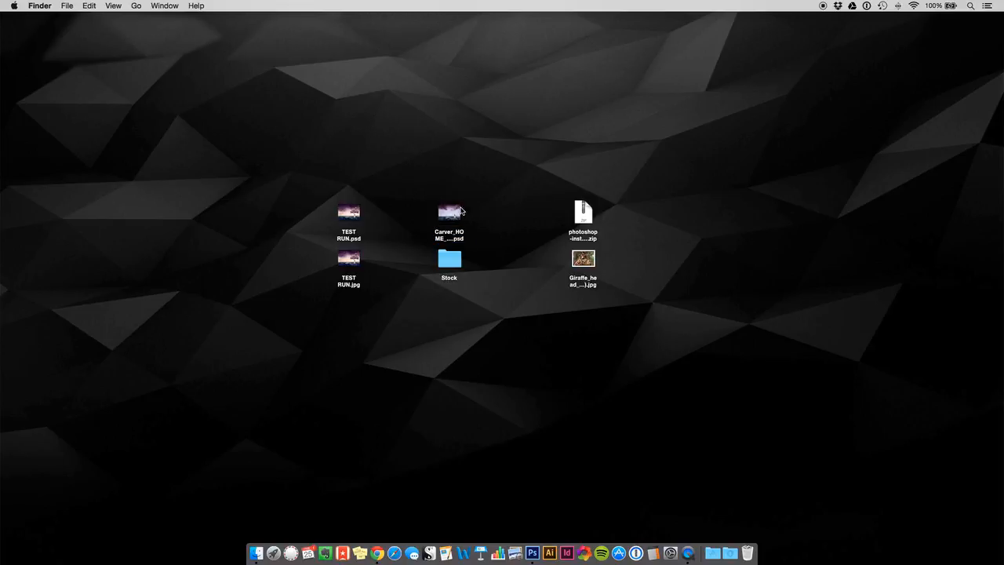
left_click(459, 206)
key("space")
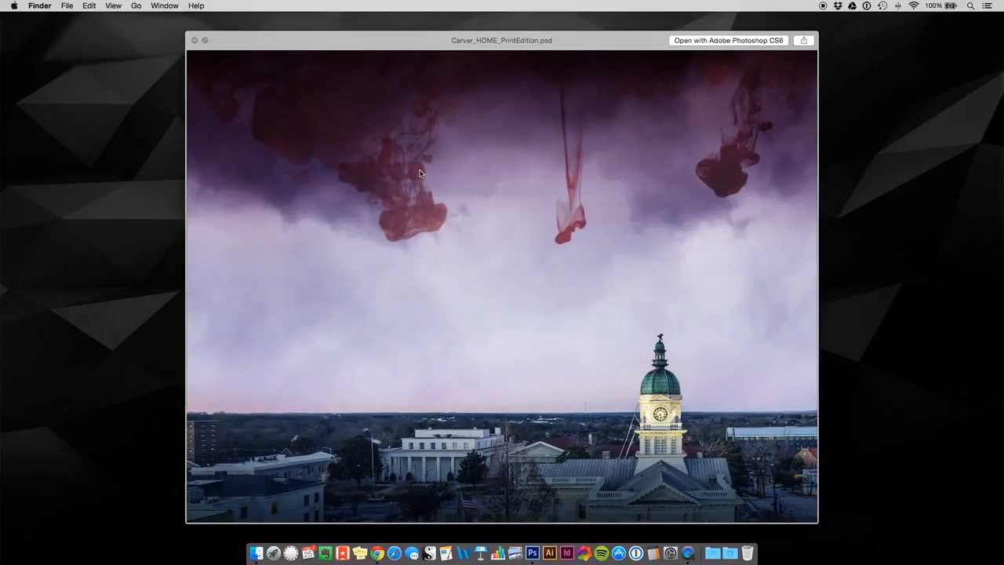
key("space")
left_click(348, 253)
key("space")
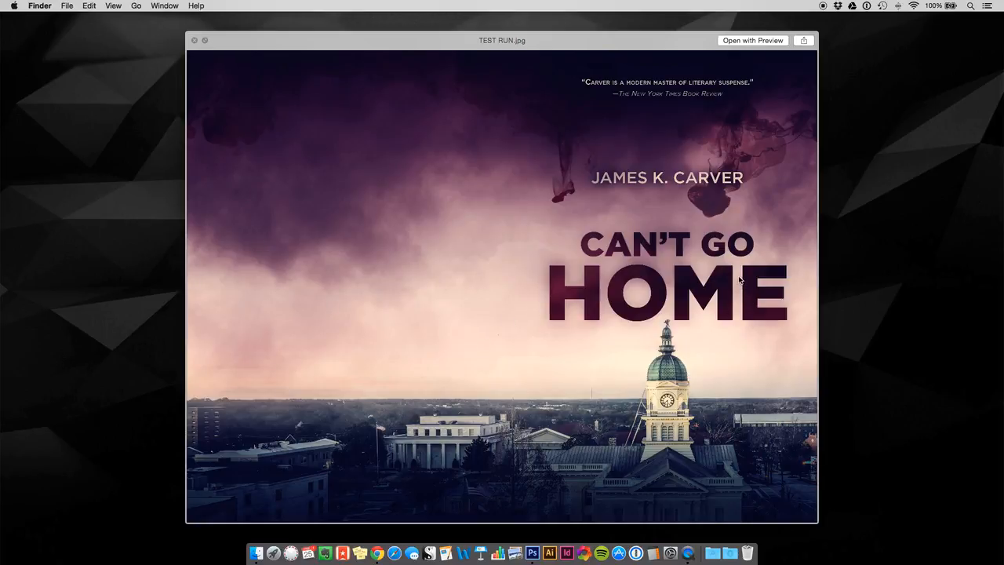
key("space")
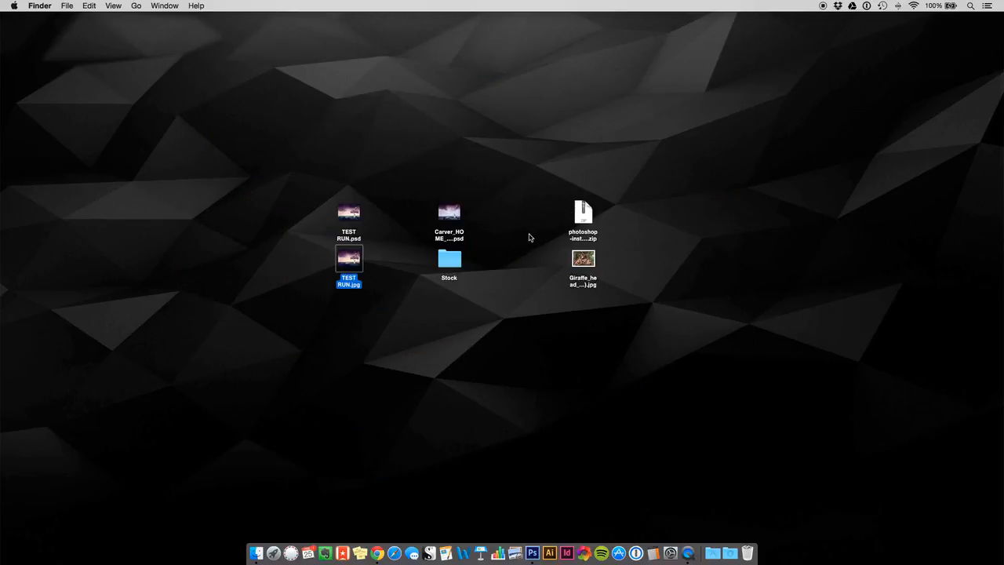
Step: Switch to Photoshop, hide the guides on the cover document and activate the Move tool
left_click(499, 216)
left_click(534, 552)
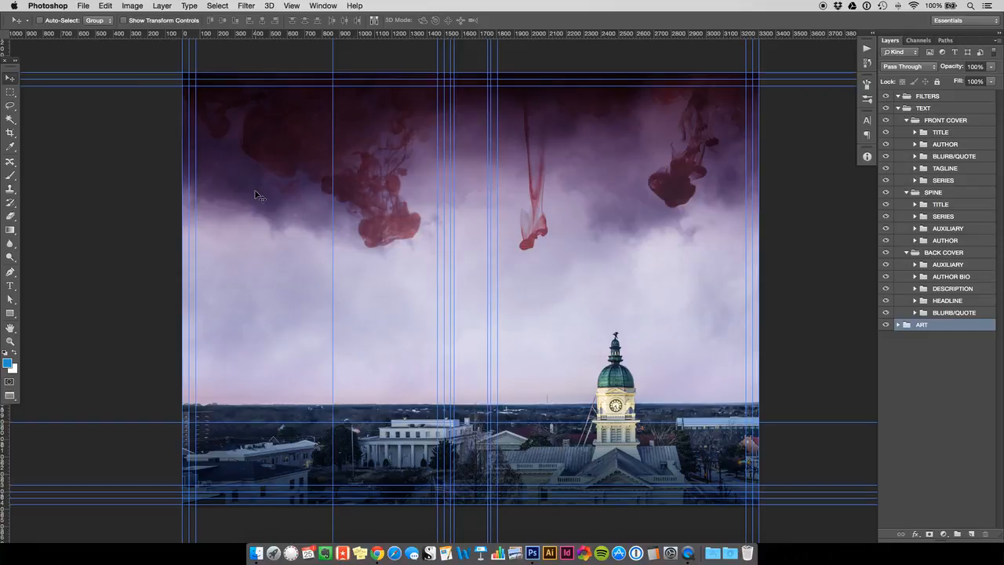
key("space")
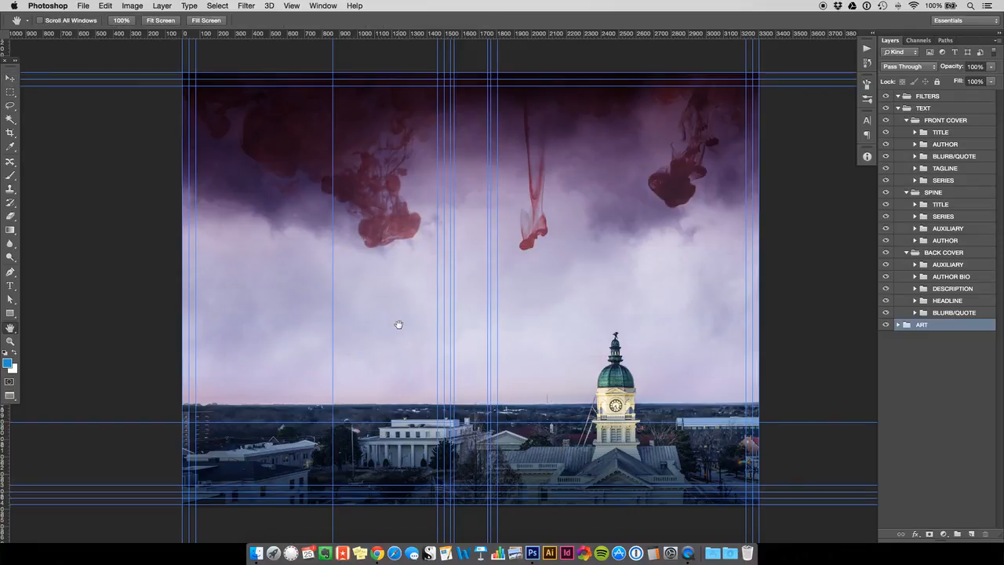
left_click_drag(397, 325, 374, 309)
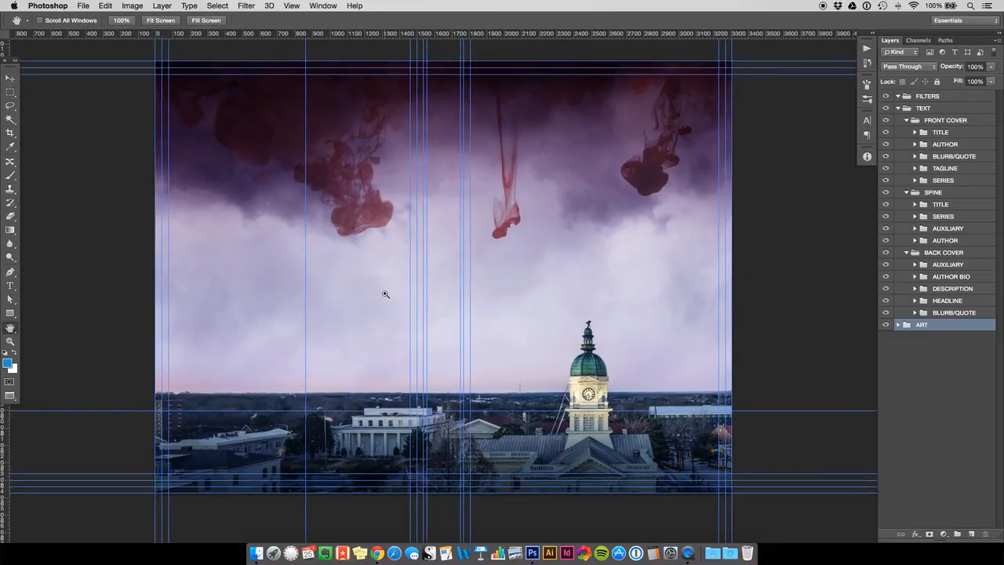
key("super+semicolon")
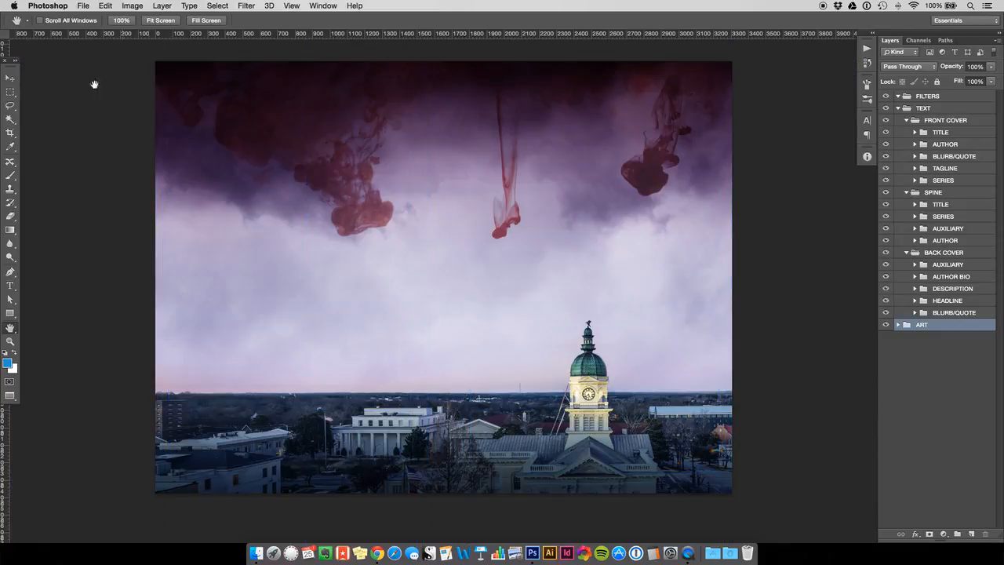
left_click(10, 78)
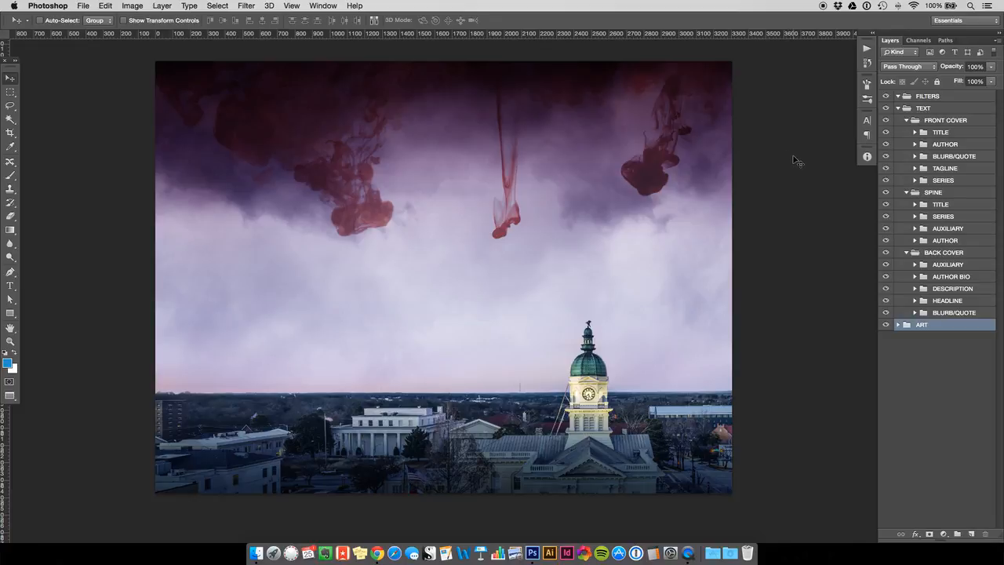
Step: Display the list of installed actions, including the Instagram actions set
left_click(866, 49)
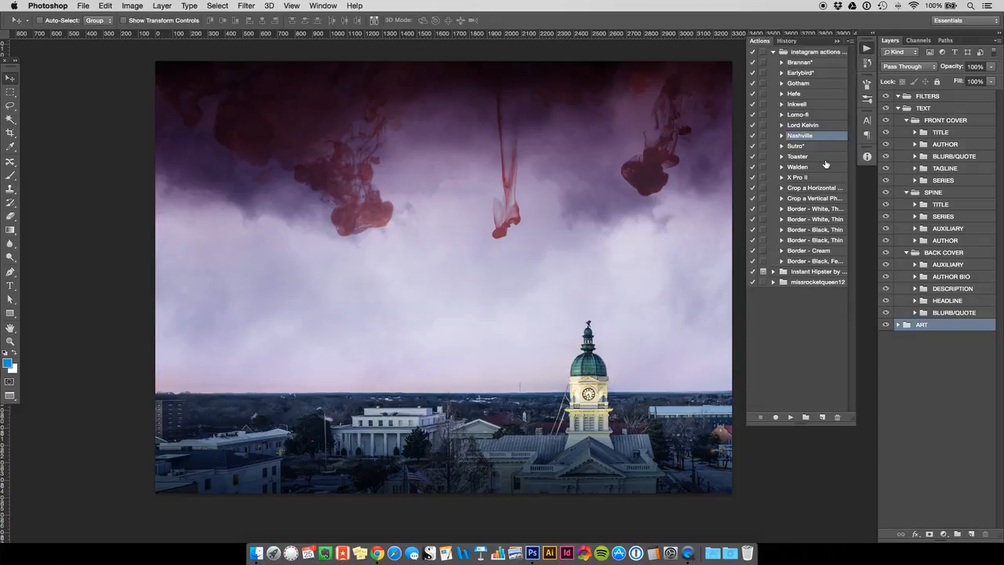
left_click(321, 5)
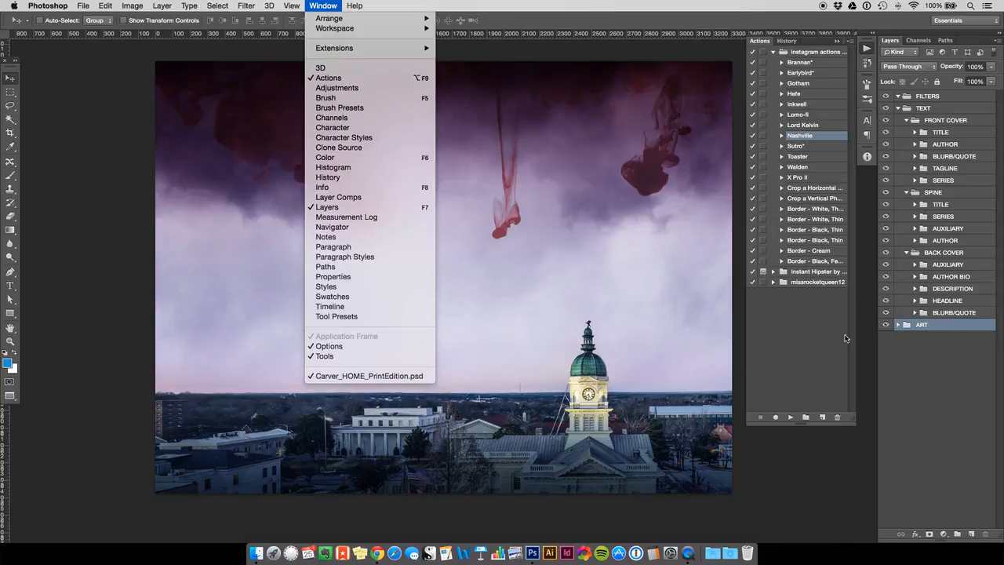
left_click(819, 343)
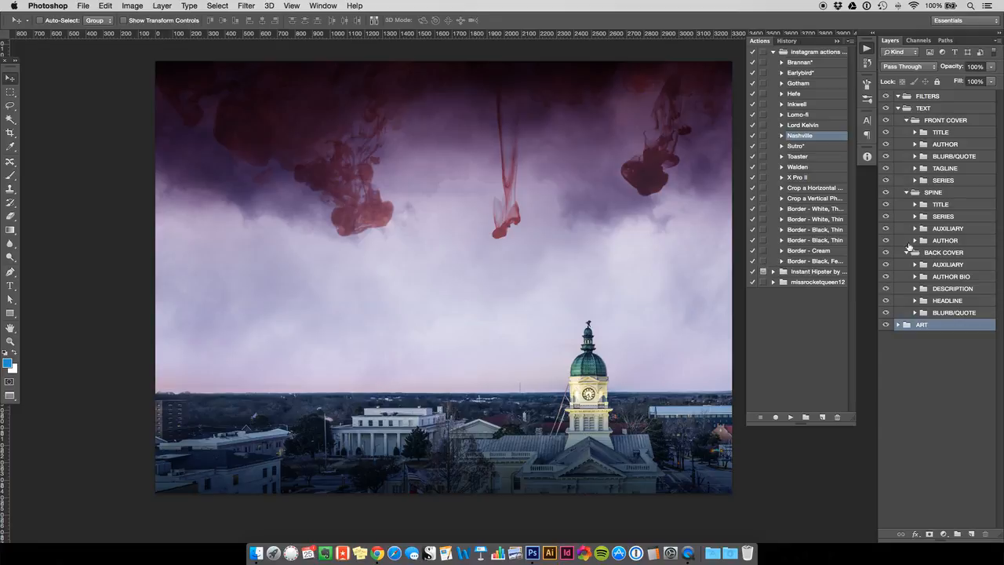
Step: Look through the layers of the ART group and duplicate the whole group into a new document
left_click(897, 324)
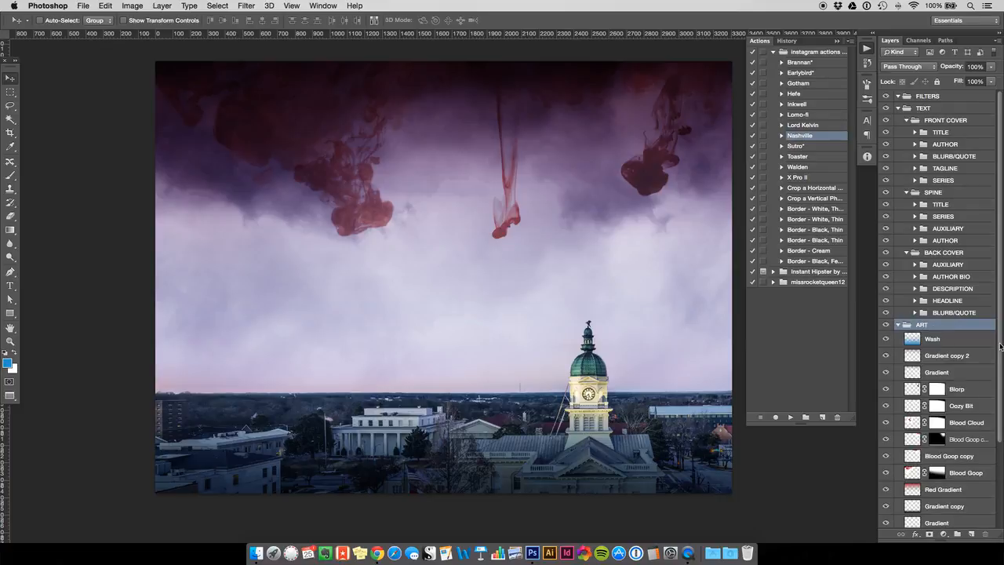
left_click_drag(1001, 345, 996, 446)
scroll(940, 377, "up", 3)
left_click(897, 325)
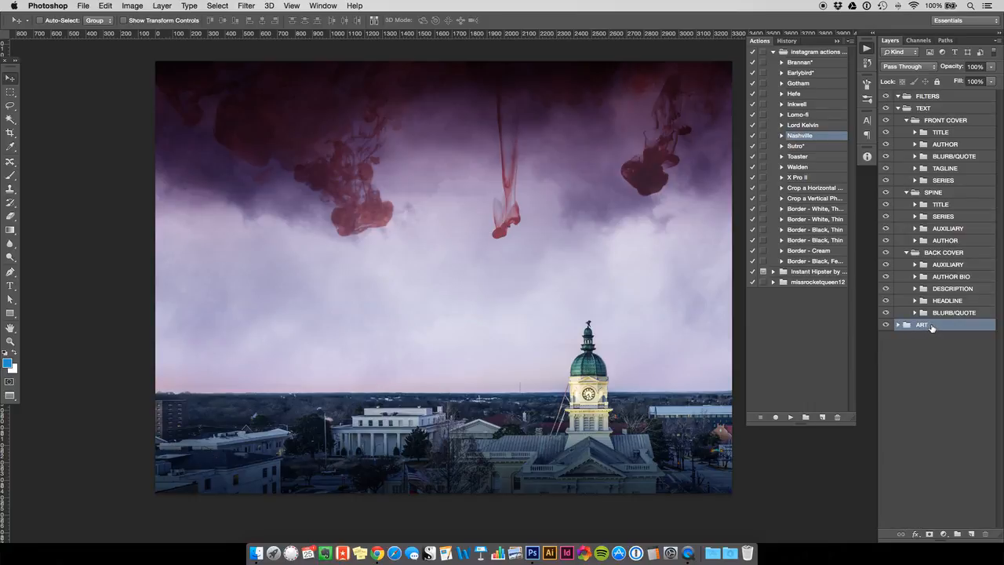
right_click(933, 330)
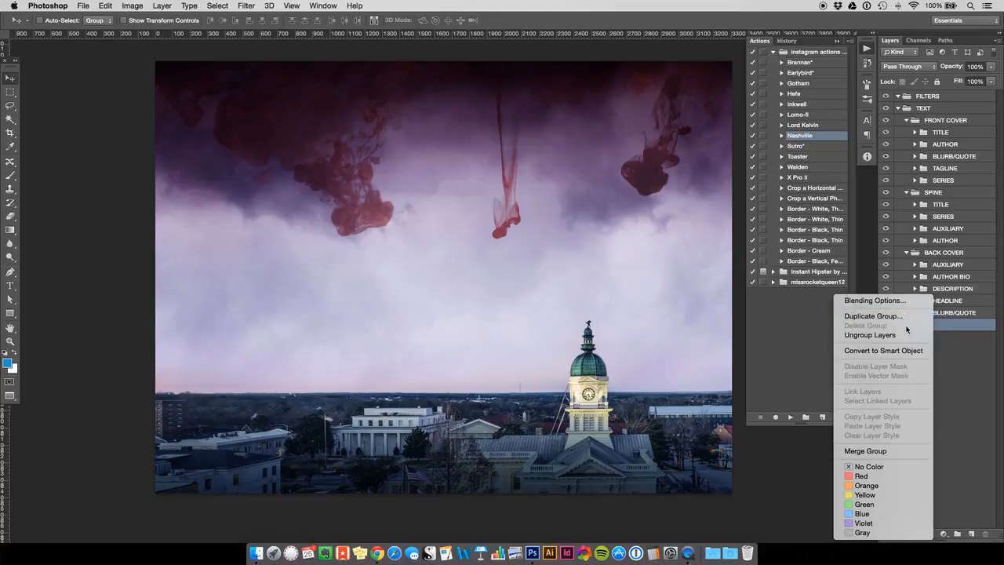
left_click(906, 316)
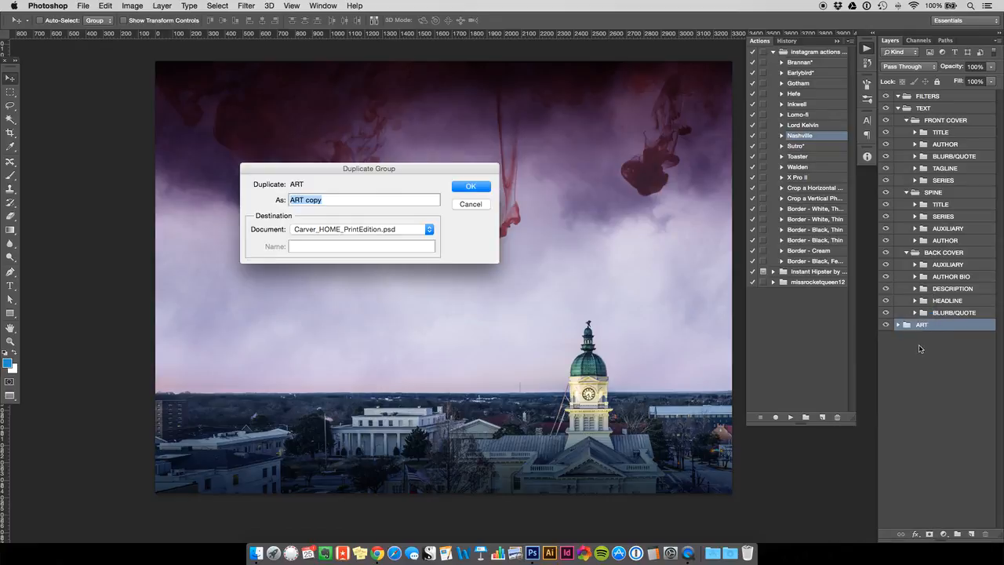
left_click(371, 230)
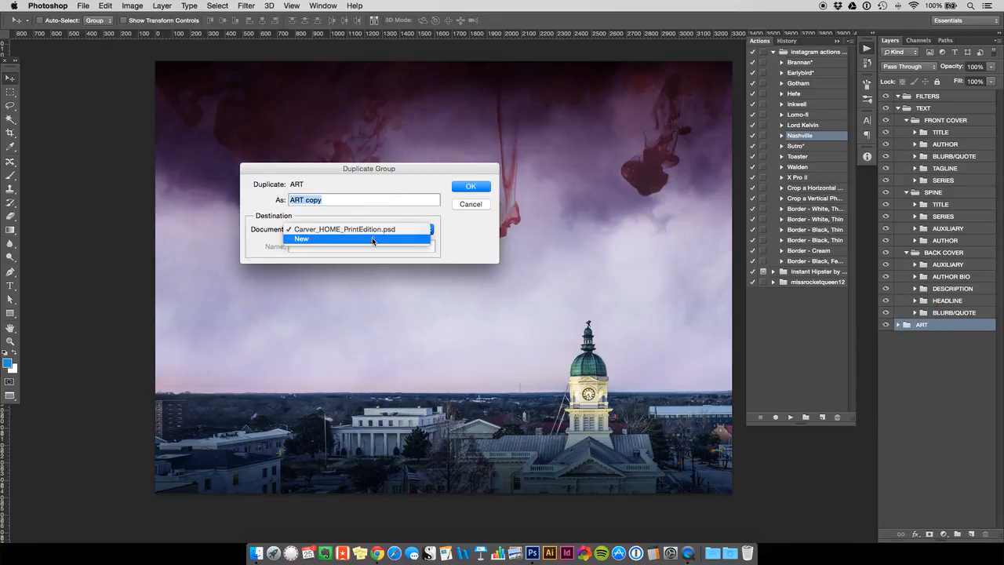
left_click(372, 239)
left_click(468, 188)
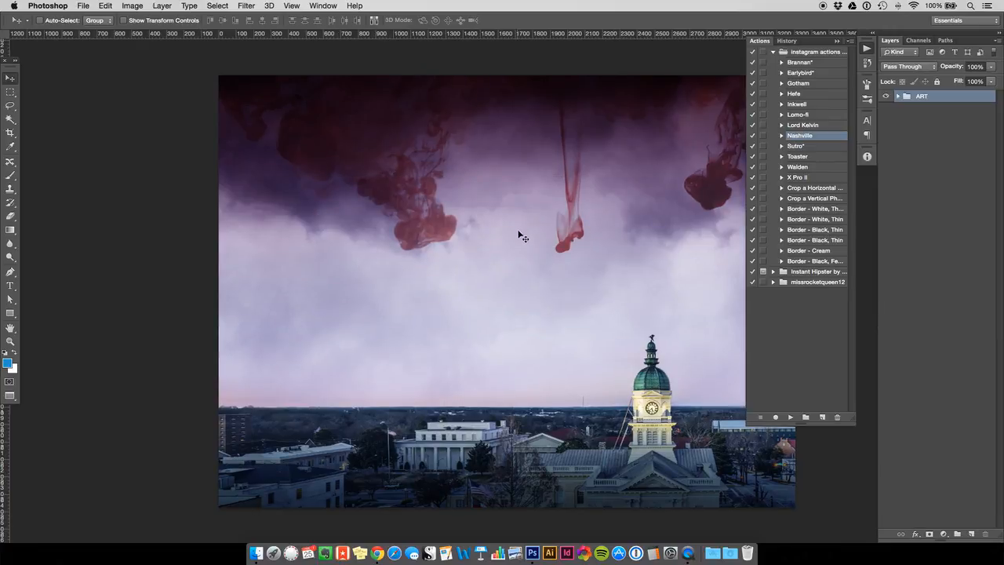
Step: Run the Brannan action from the Instagram set on the duplicated artwork and review its recorded commands
key("space")
left_click_drag(522, 236, 455, 233)
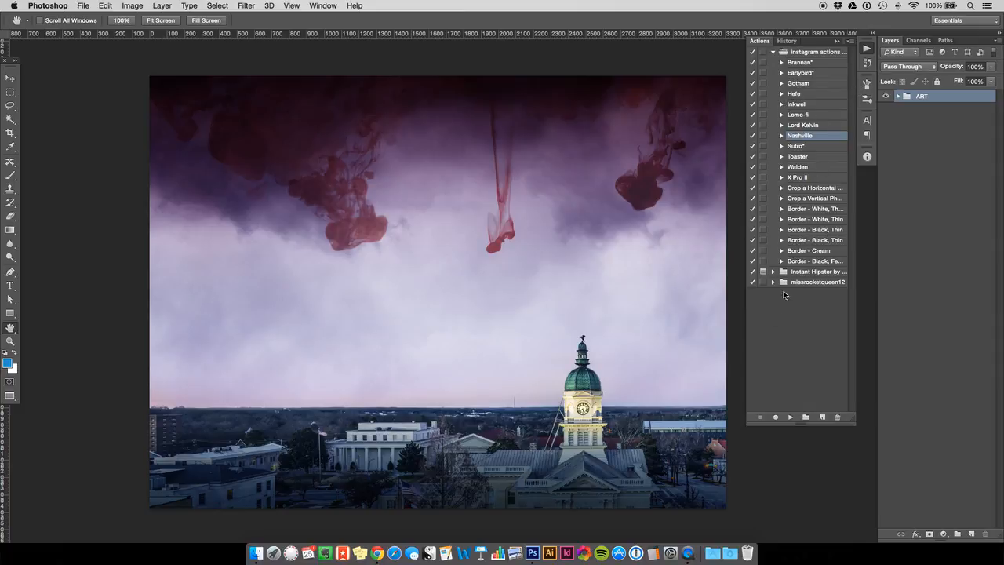
left_click(829, 65)
left_click(812, 138)
left_click(822, 64)
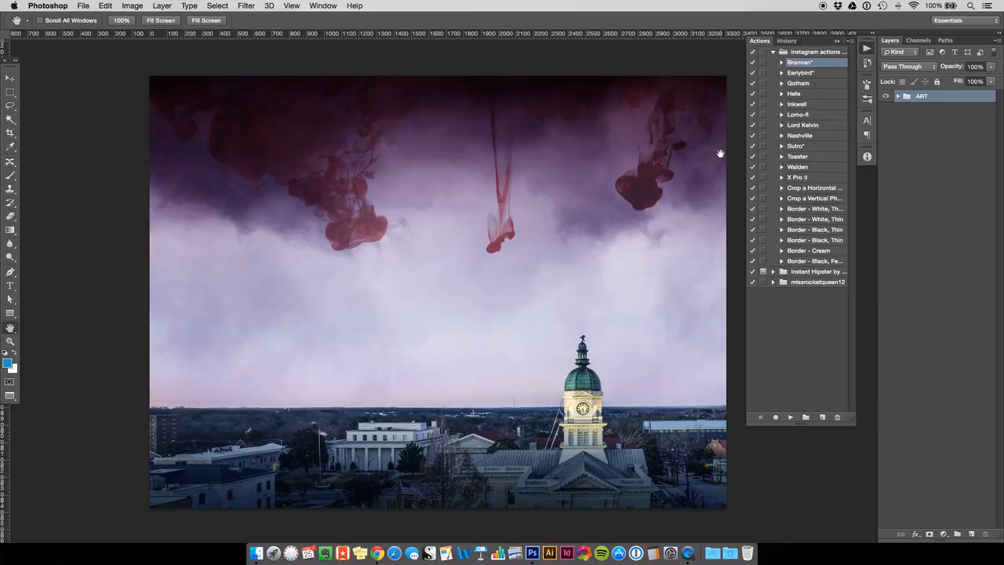
left_click(820, 137)
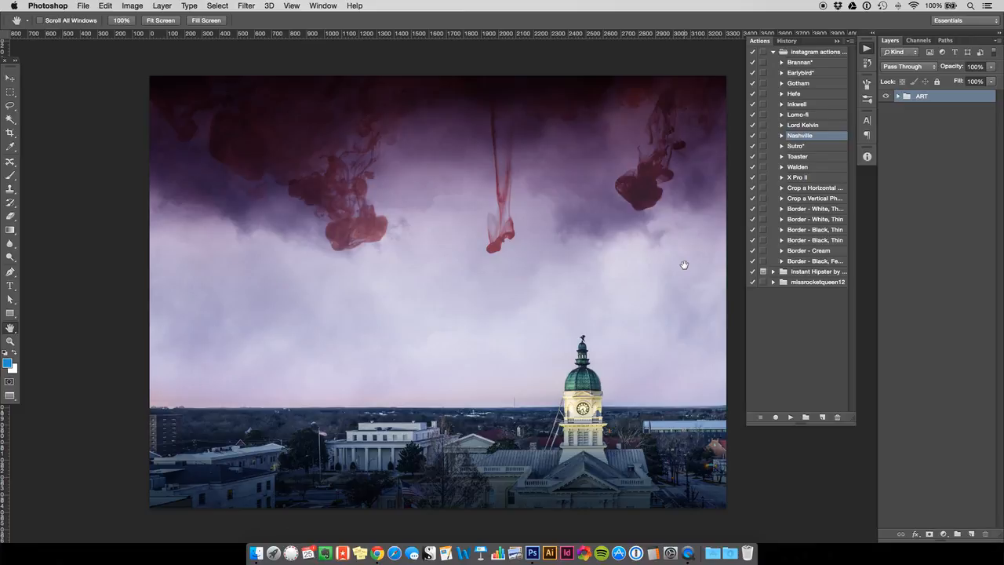
left_click(812, 63)
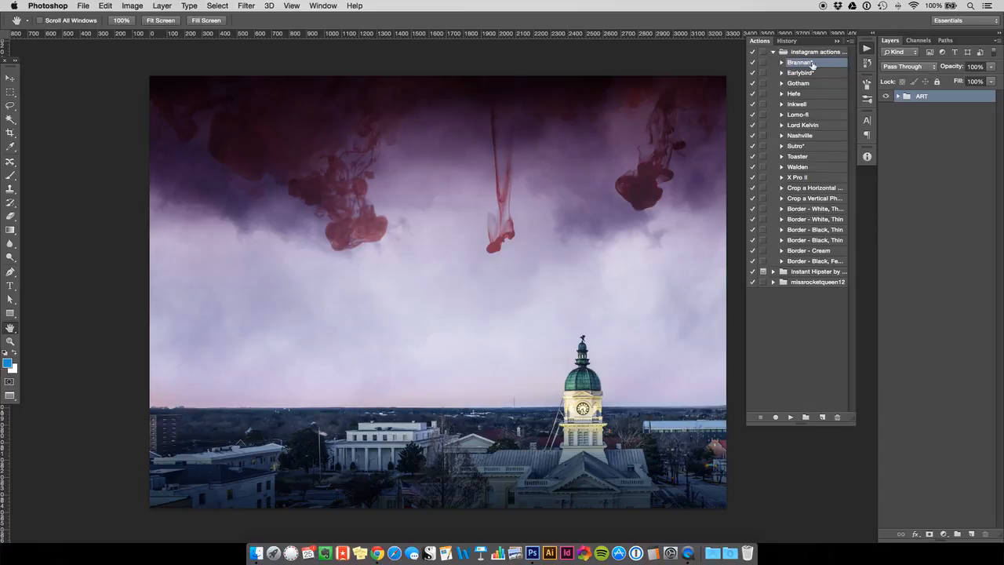
left_click(790, 418)
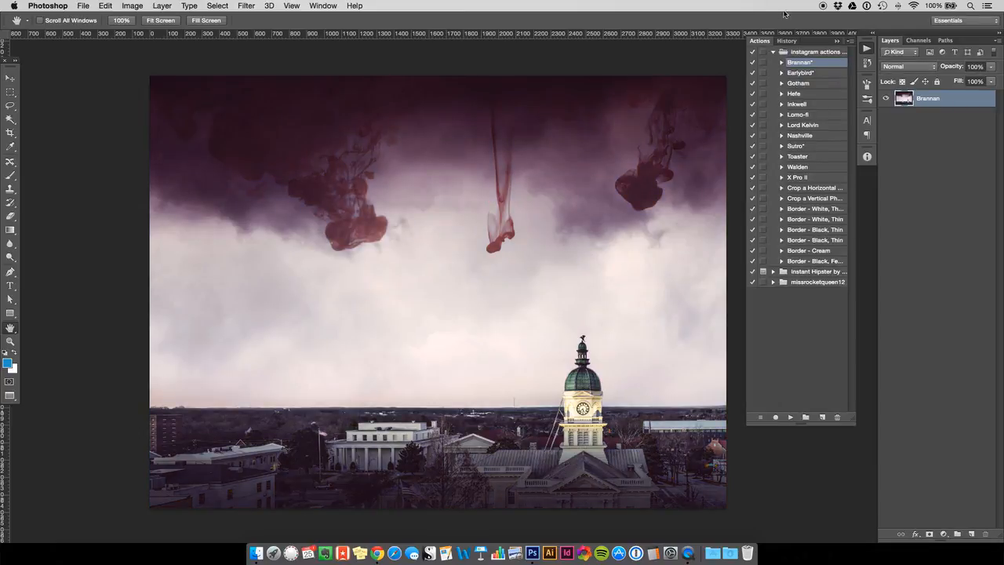
left_click(781, 62)
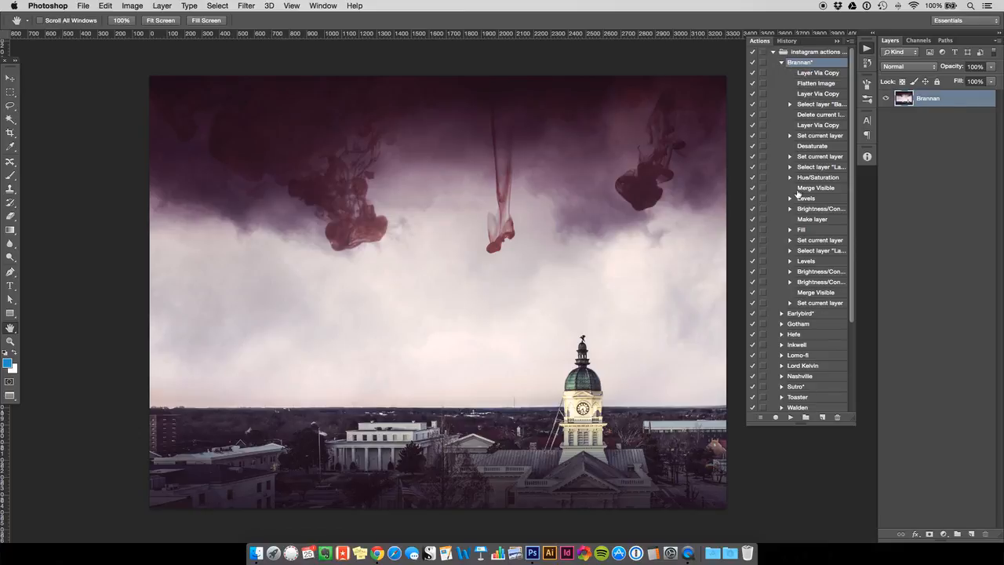
left_click(781, 61)
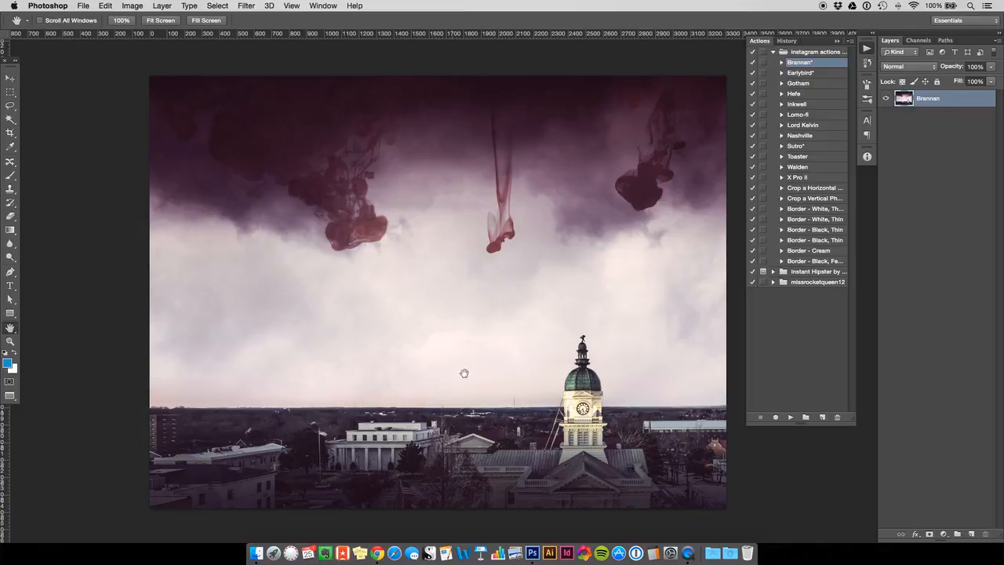
Step: Copy the whole Brannan-filtered image into the cover document's FILTERS group and name the new layer Brannan
key("super+a")
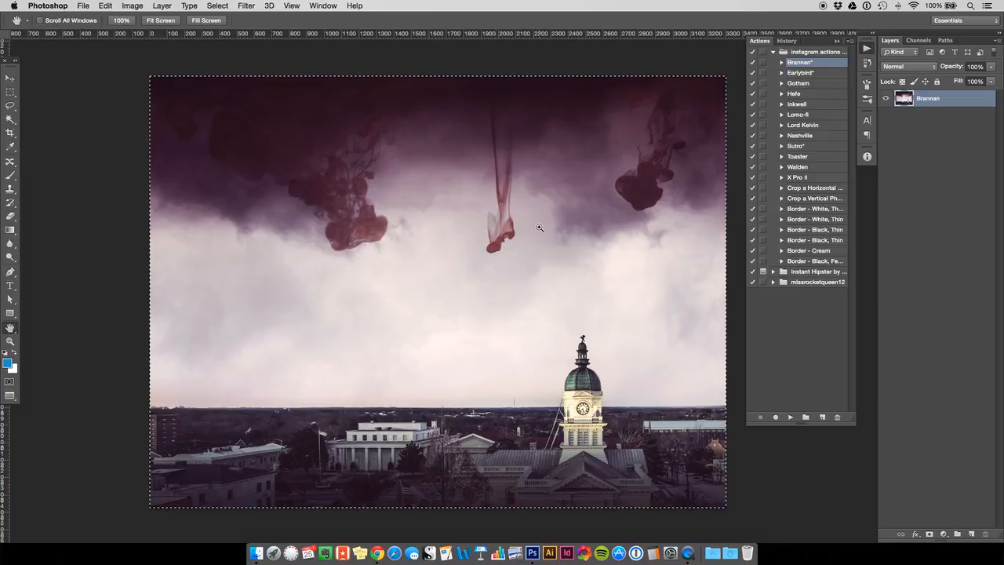
key("super+grave")
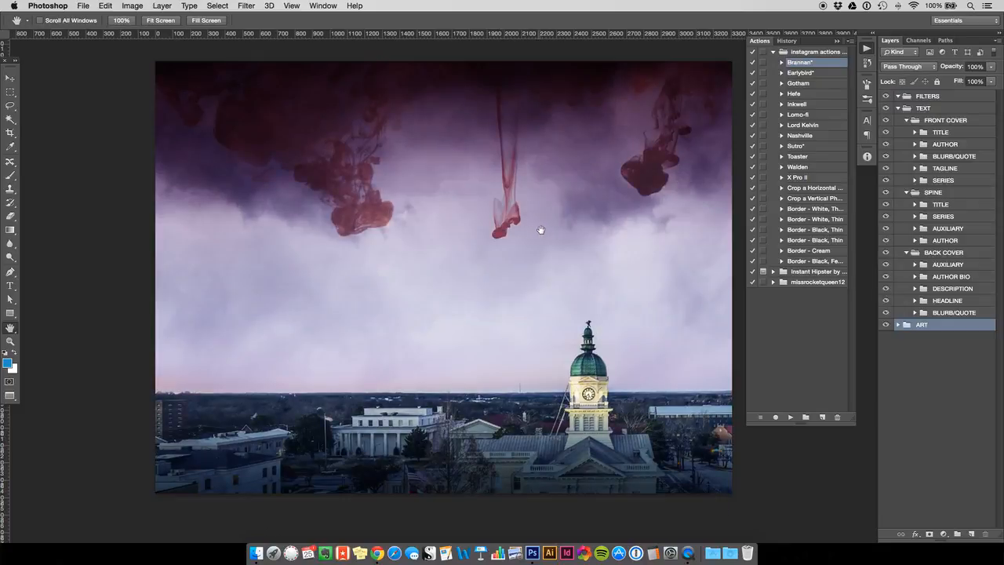
left_click(928, 96)
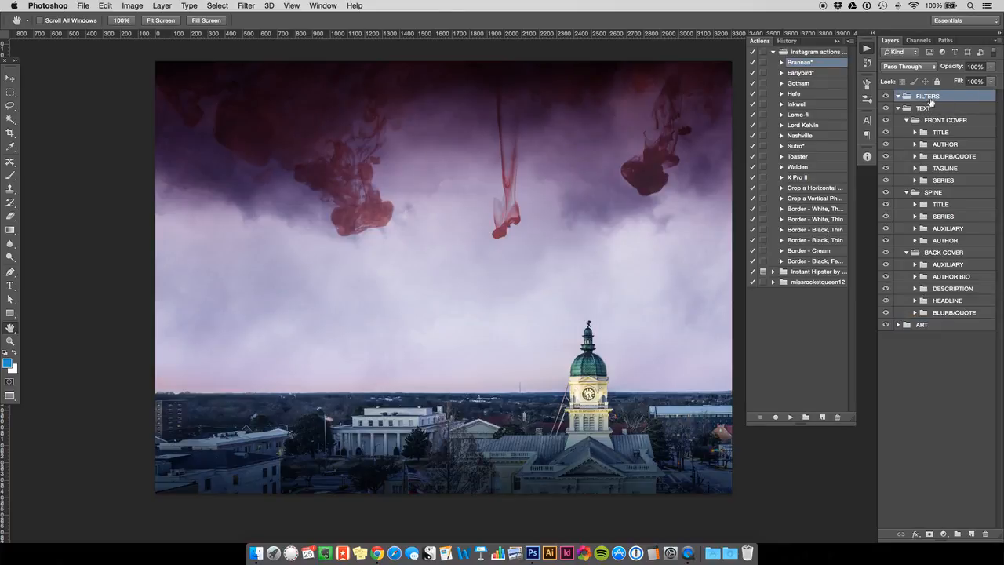
left_click_drag(450, 211, 441, 219)
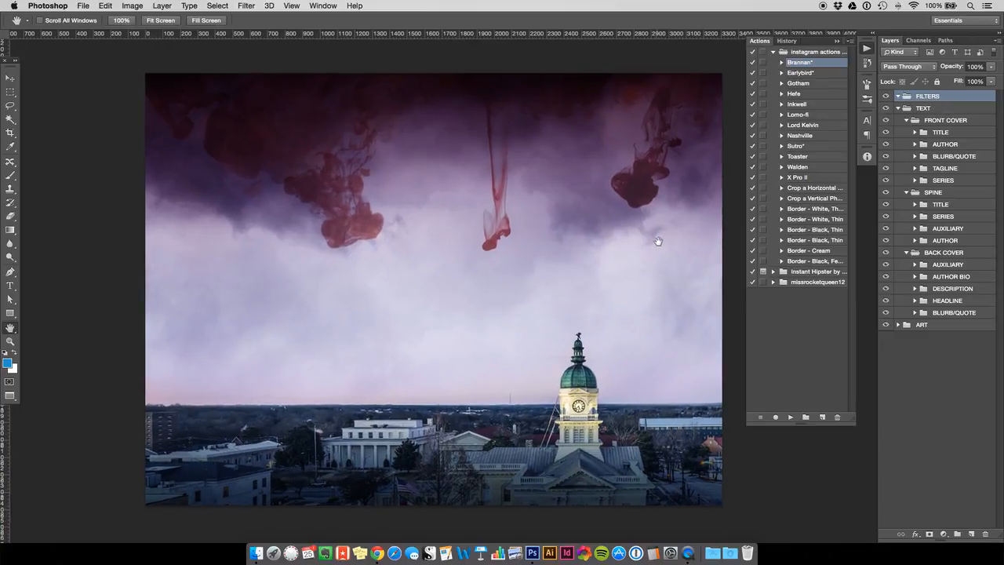
key("super+v")
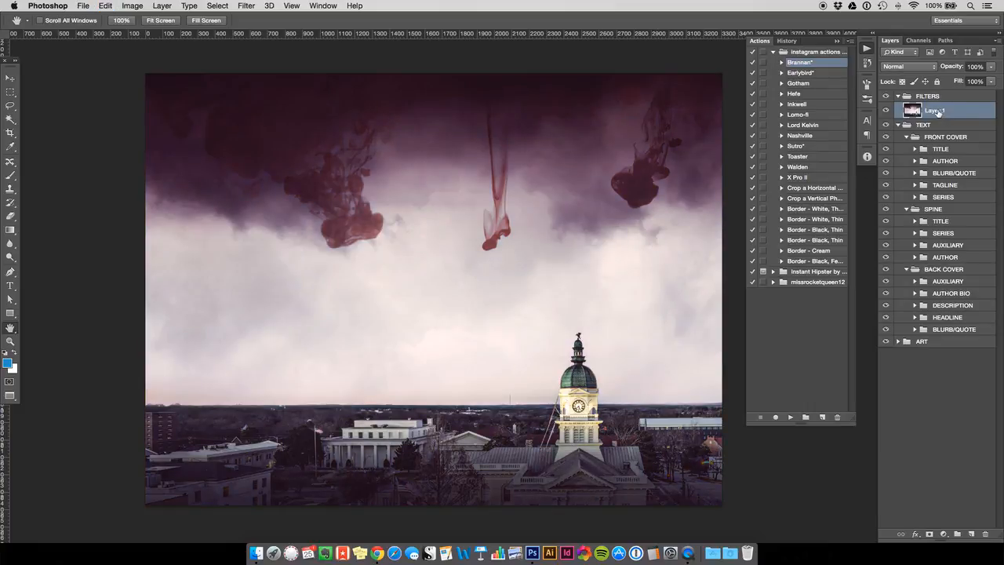
double_click(935, 112)
key("Return")
Step: Compare the cover artwork with and without the Brannan filter by toggling the visibility of the FILTERS group and its layer
left_click(886, 95)
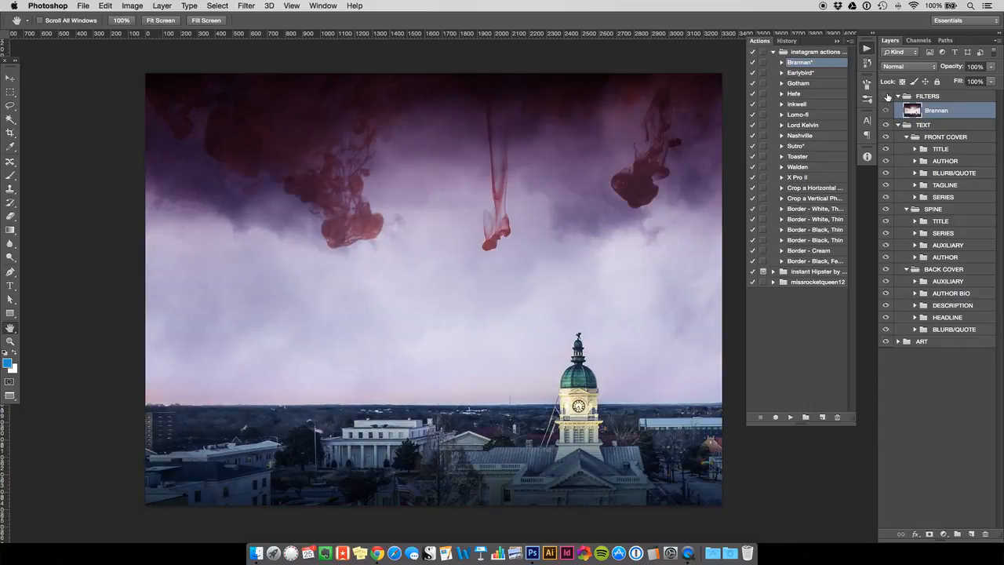
left_click(886, 96)
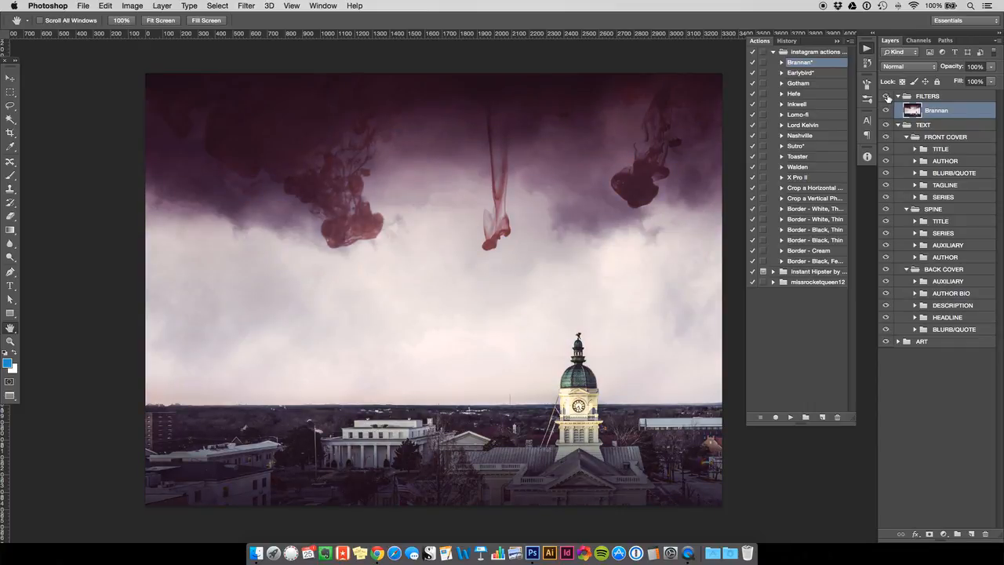
left_click(886, 95)
left_click(886, 96)
left_click(886, 96)
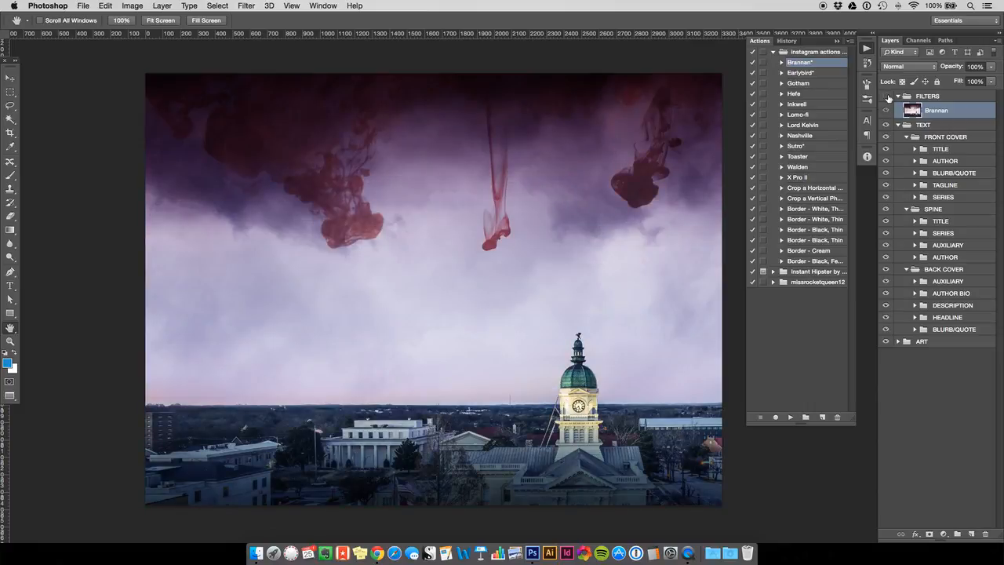
left_click(886, 95)
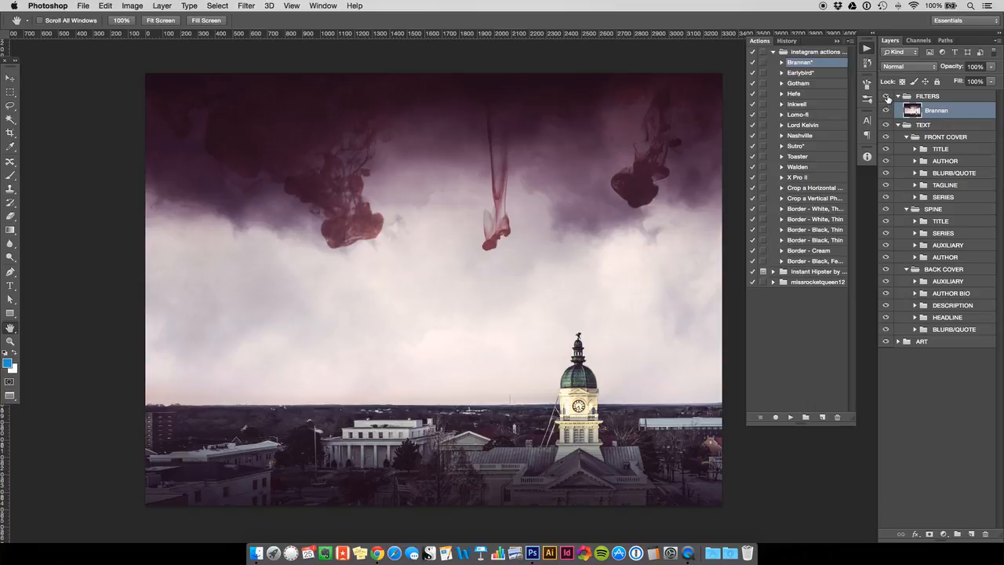
left_click(886, 95)
left_click(886, 96)
left_click(886, 95)
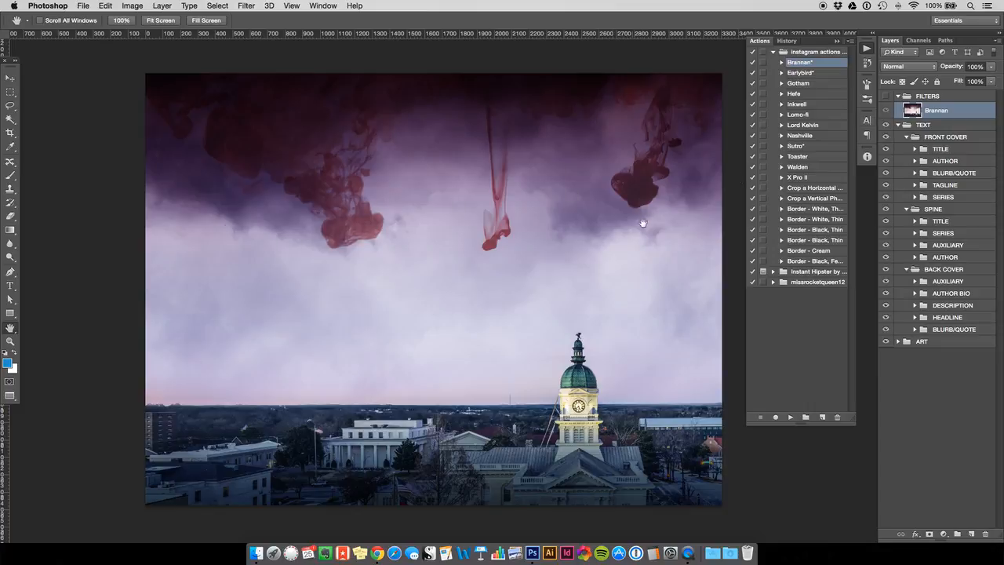
left_click(885, 96)
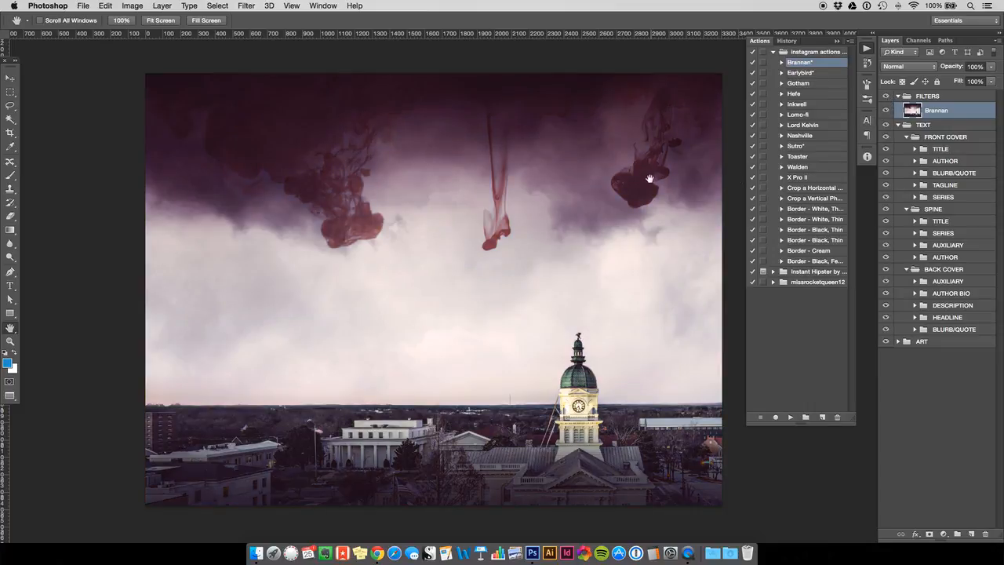
left_click(886, 96)
left_click(886, 97)
left_click(886, 110)
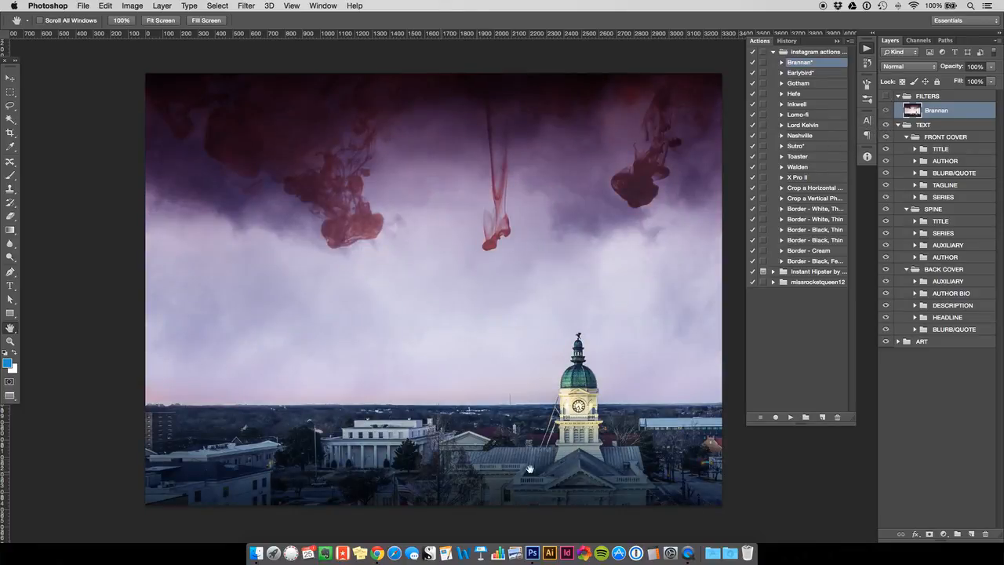
left_click(886, 96)
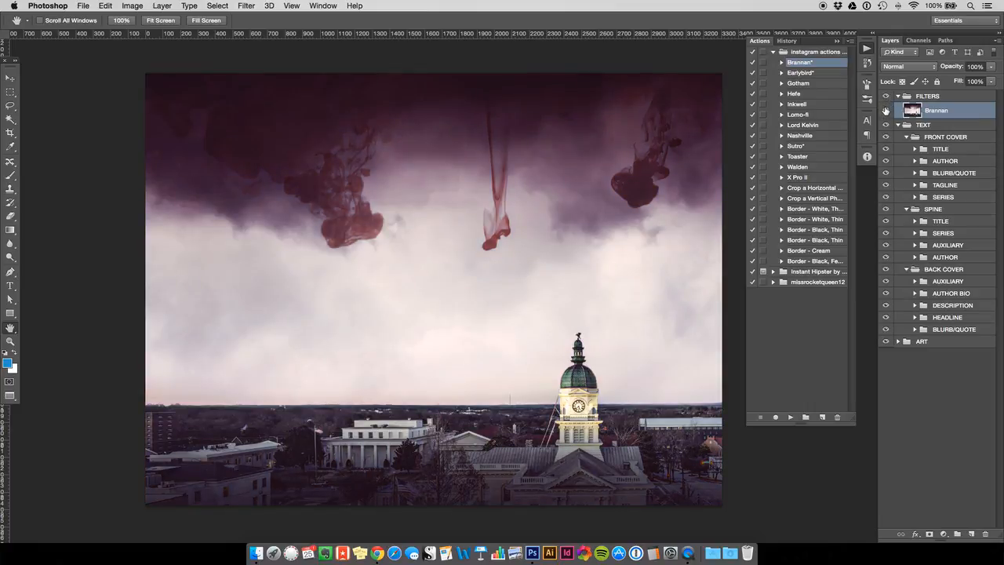
left_click(885, 109)
Step: Return to the duplicated artwork document and revert it to its initial Untitled-2 history state, checking the layers of the restored ART group
key("ctrl+Tab")
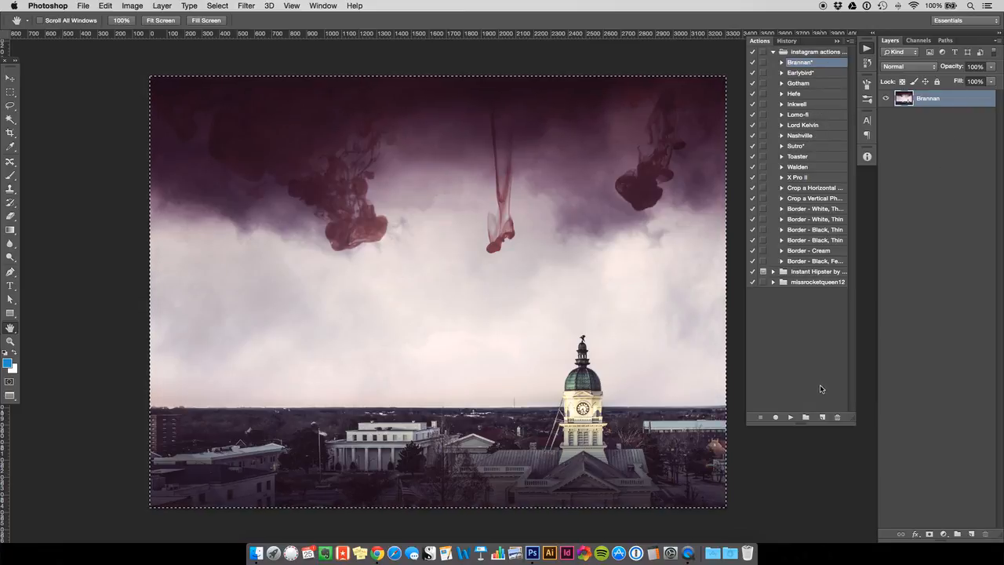
left_click(785, 41)
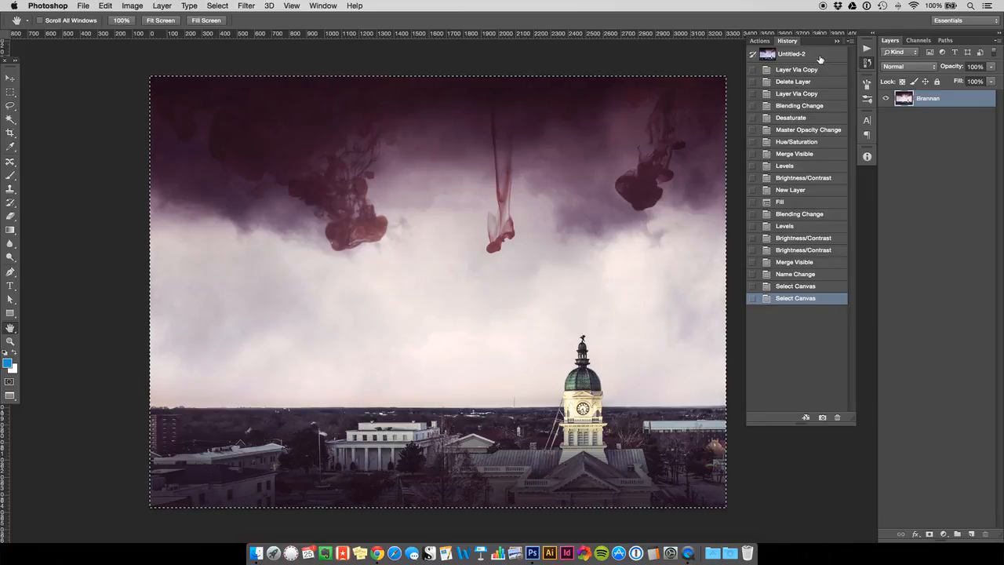
left_click(818, 57)
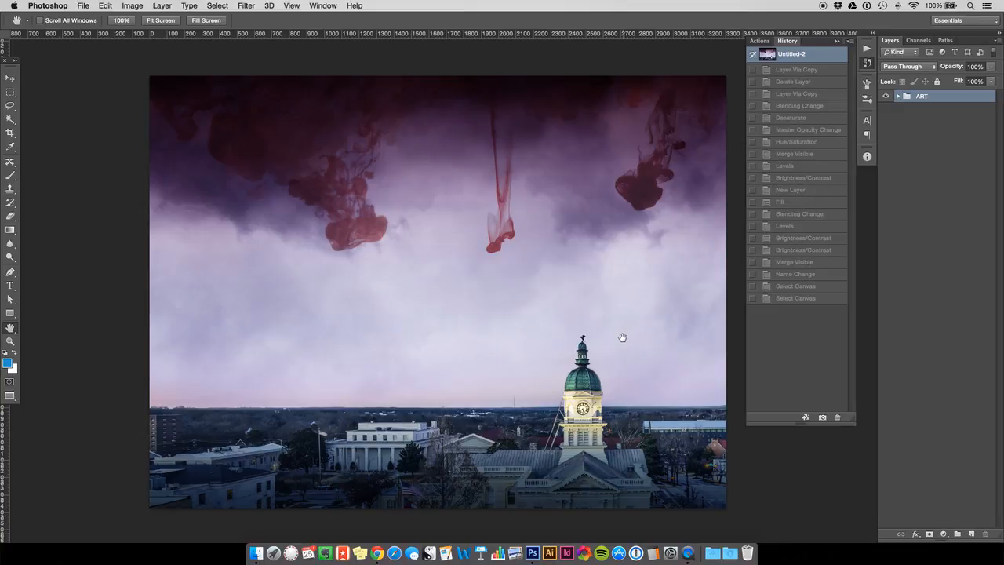
left_click(899, 96)
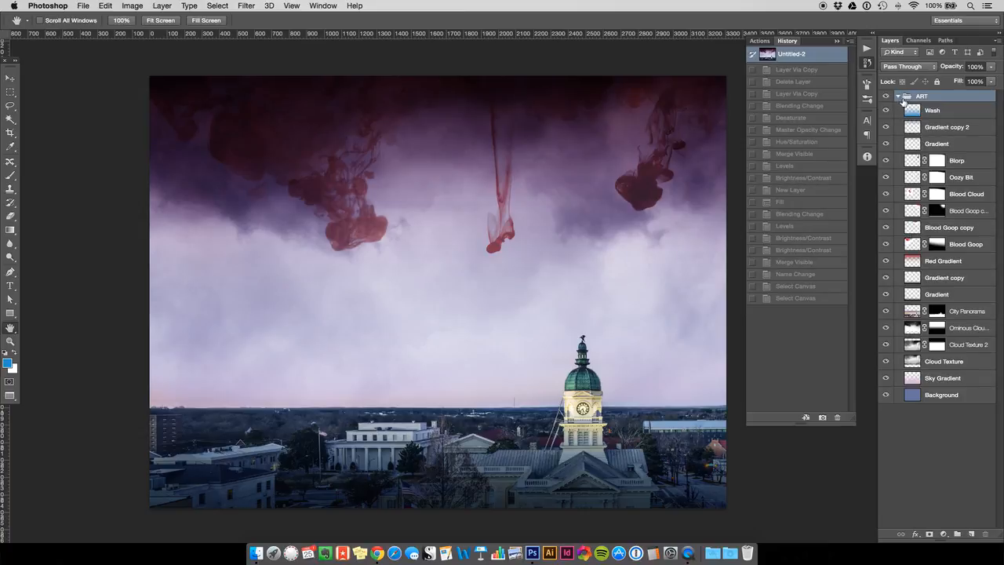
left_click(899, 97)
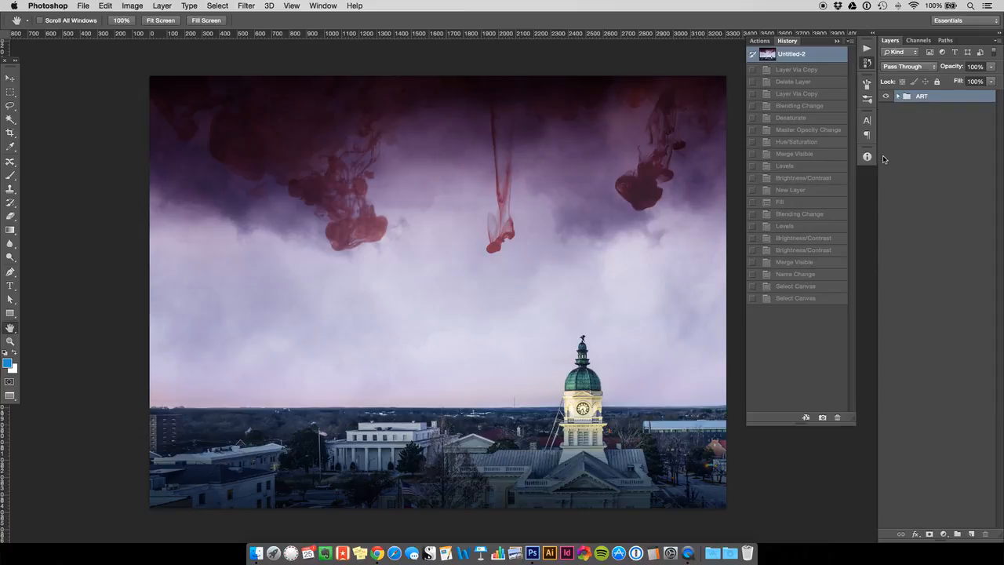
Step: Run the Nashville action from the Instagram set on the restored ART group
left_click(759, 42)
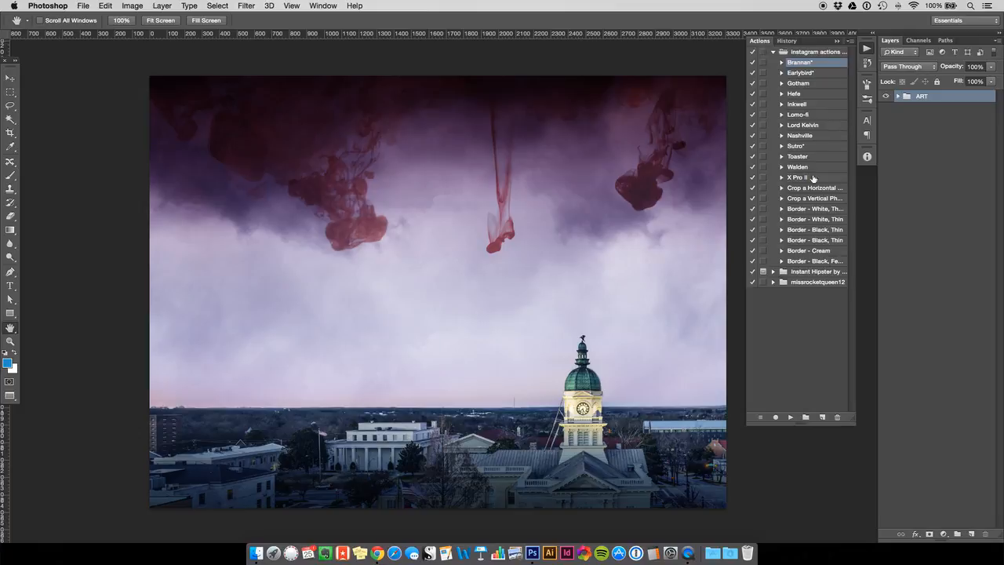
left_click(815, 136)
left_click(790, 417)
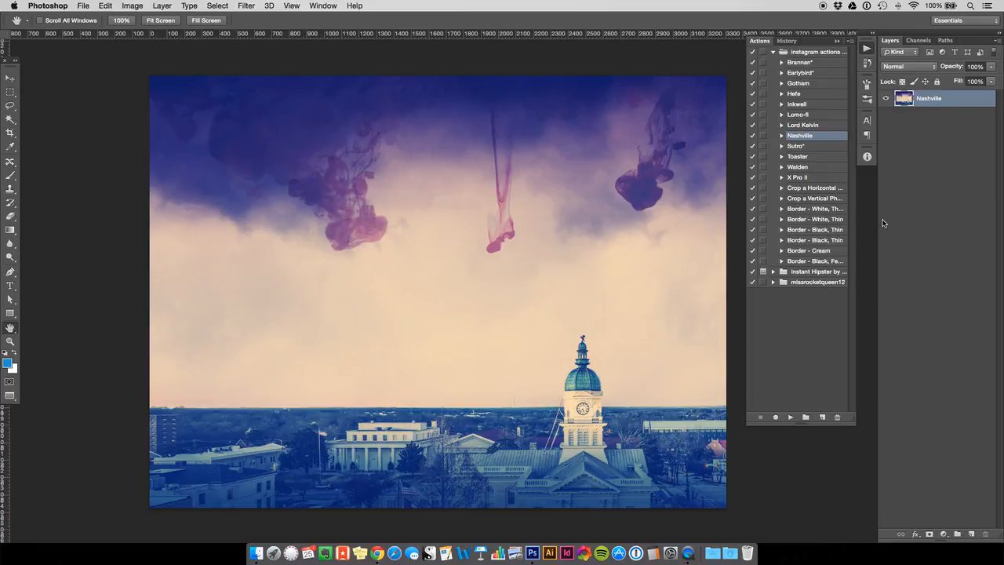
Step: Copy the whole Nashville-filtered image into the cover document's FILTERS group above Brannan and name the new layer Nashville
key("super+a")
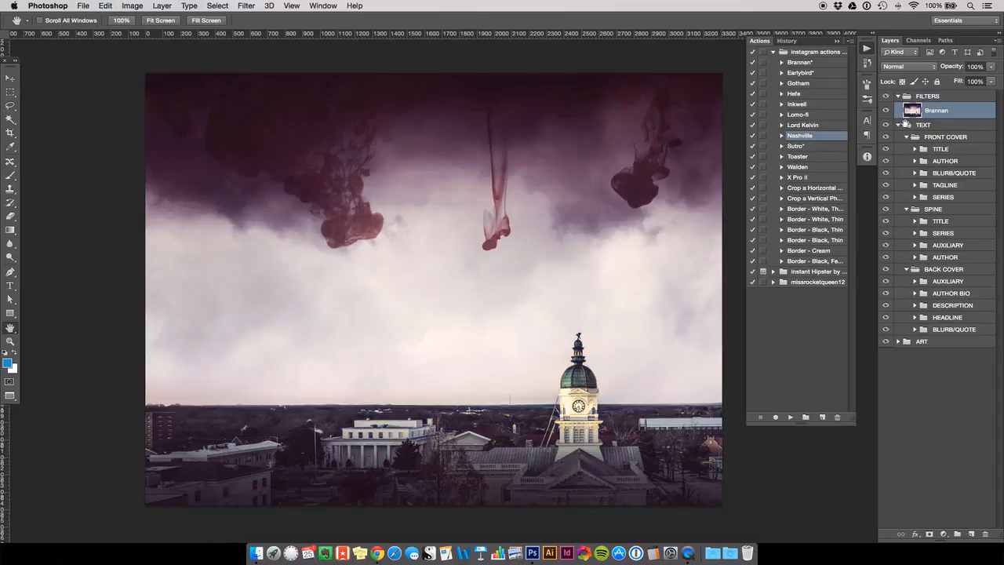
left_click(898, 342)
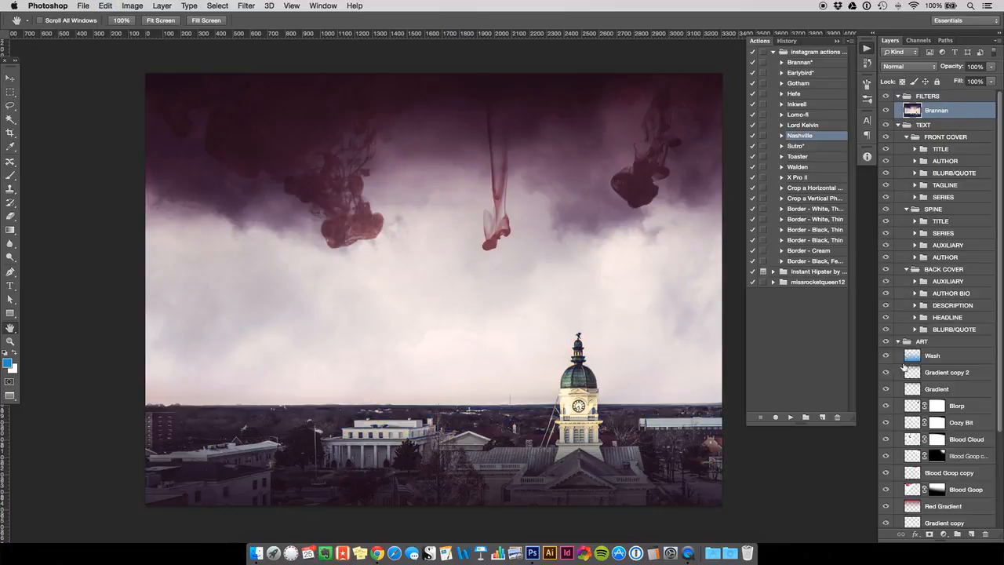
left_click(898, 342)
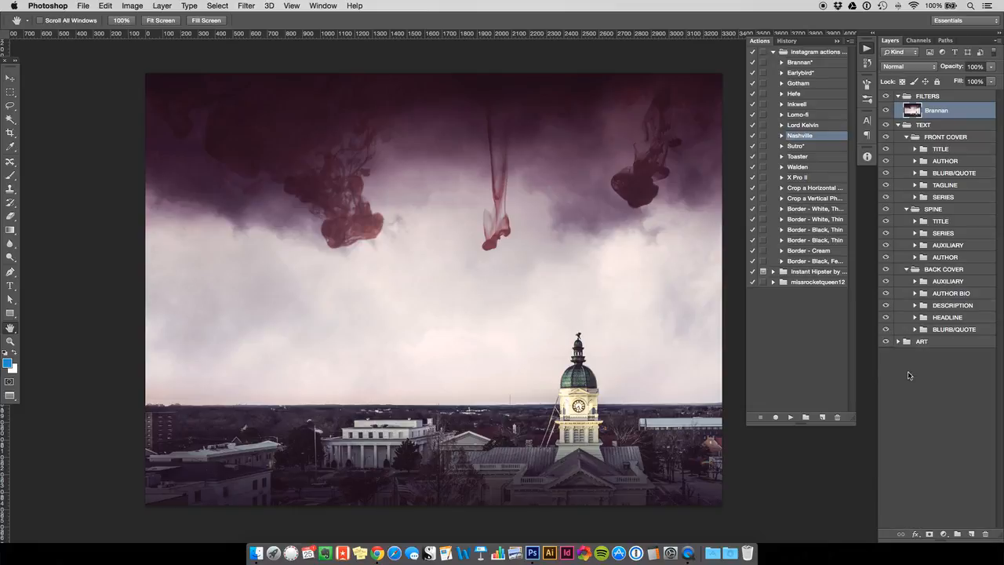
key("super+v")
double_click(937, 111)
type("N")
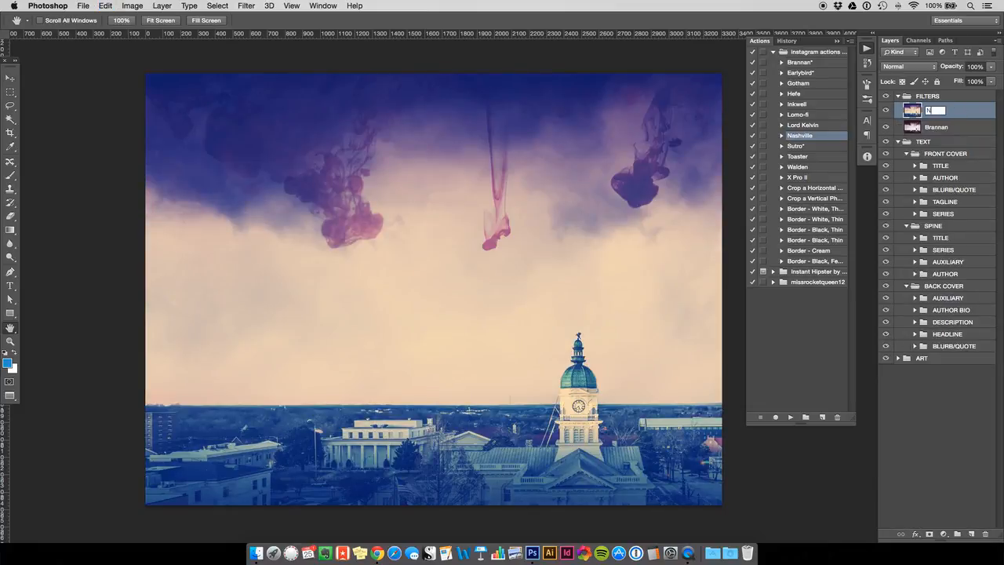
type("ashville")
key("Return")
Step: Compare the artwork with the FILTERS group off and on, and with the Nashville layer off and on
left_click(886, 95)
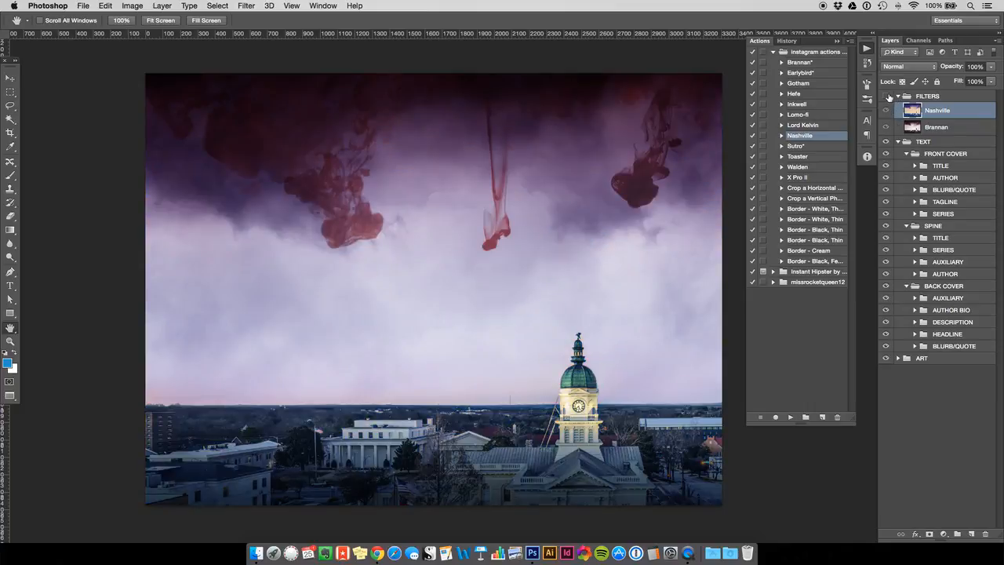
left_click(886, 96)
left_click(886, 110)
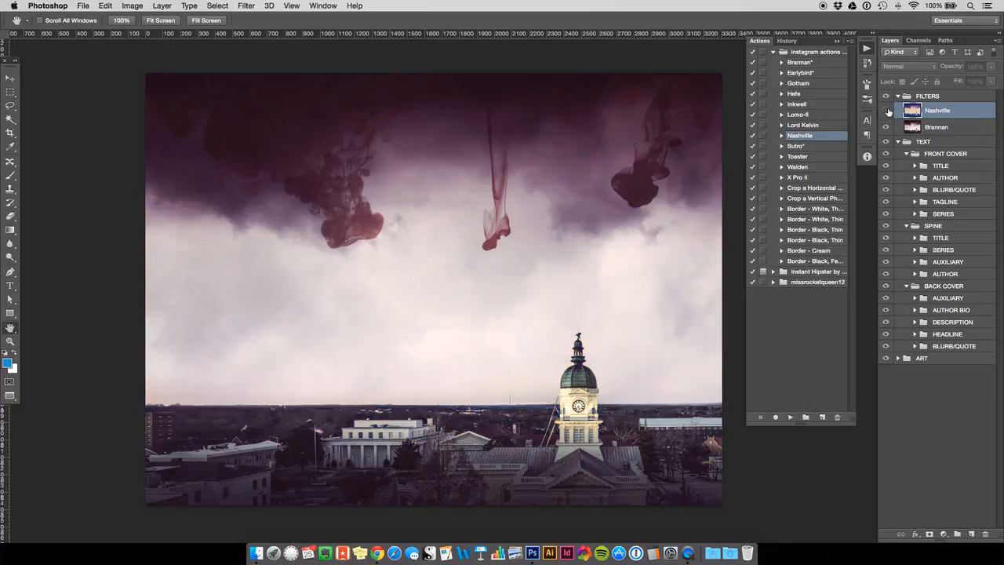
left_click(886, 111)
left_click(886, 111)
left_click(886, 111)
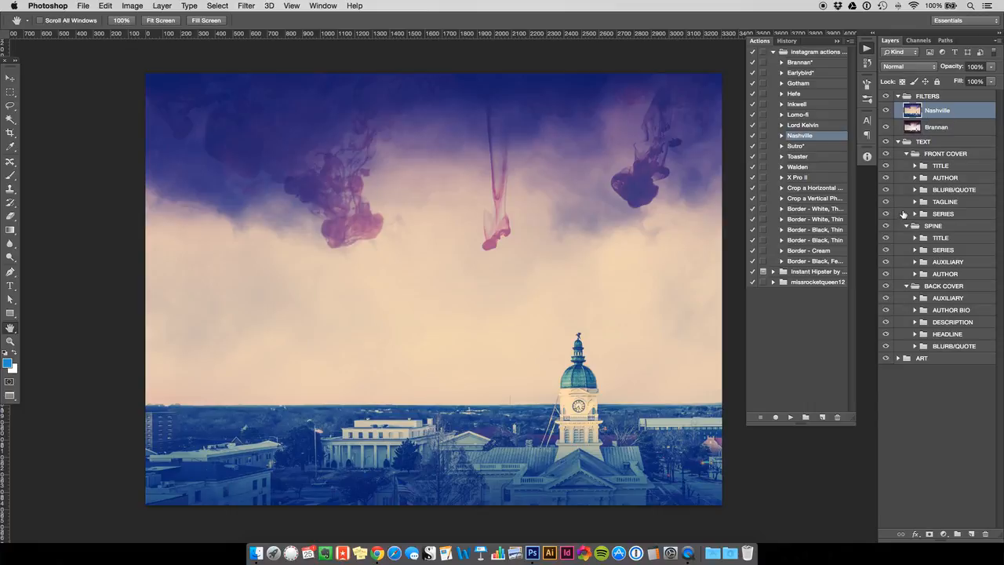
Step: Hide the Nashville layer and apply Auto Tone to the Brannan layer
left_click(886, 111)
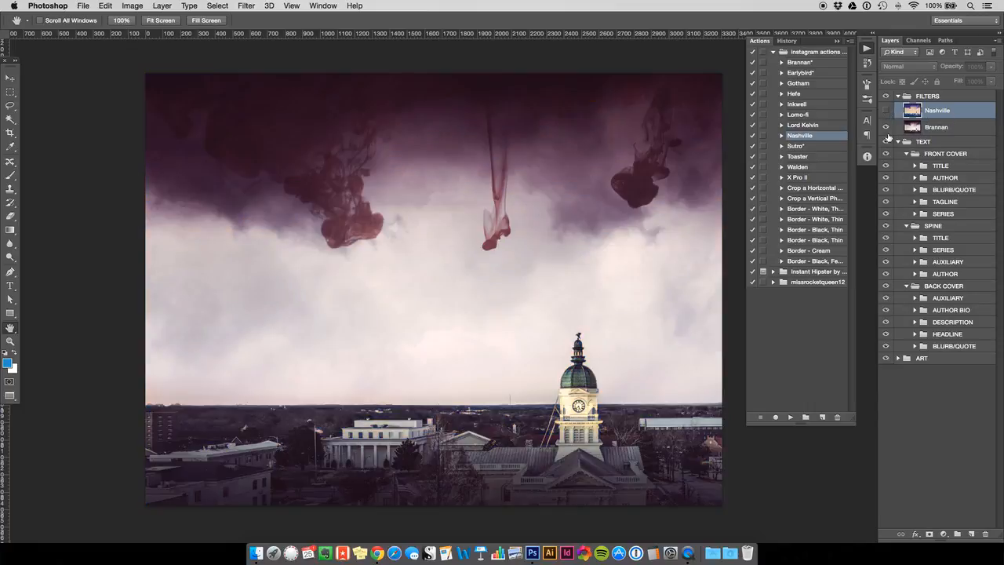
left_click(938, 131)
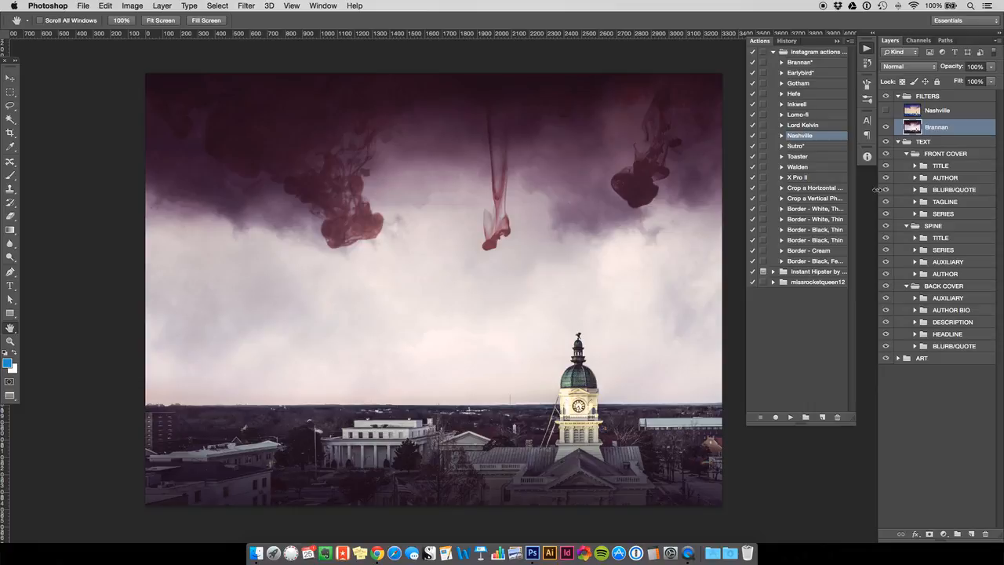
key("super+shift+l")
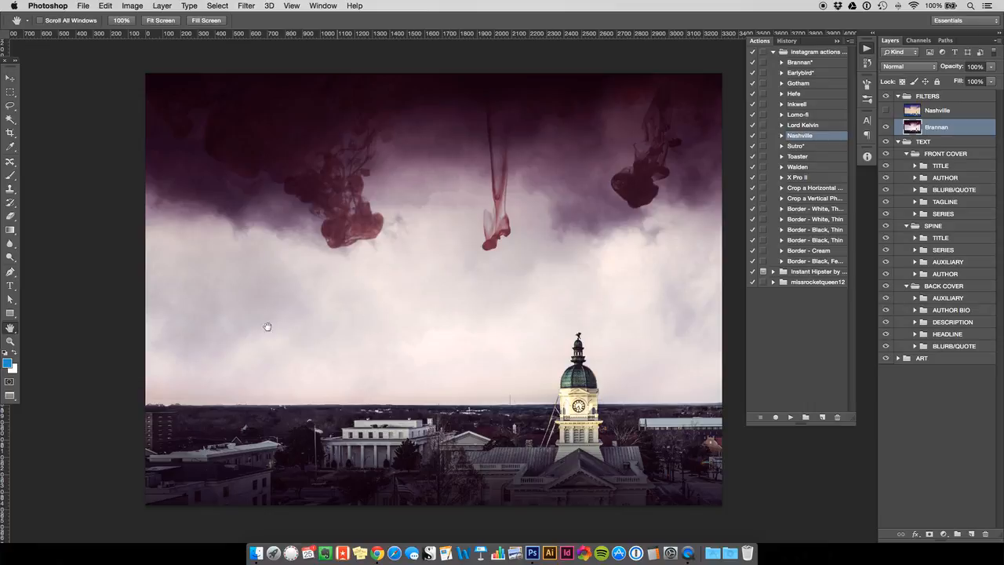
Step: Set the Brannan layer's opacity to 70% and deselect all layers
left_click(972, 65)
type("90")
key("Return")
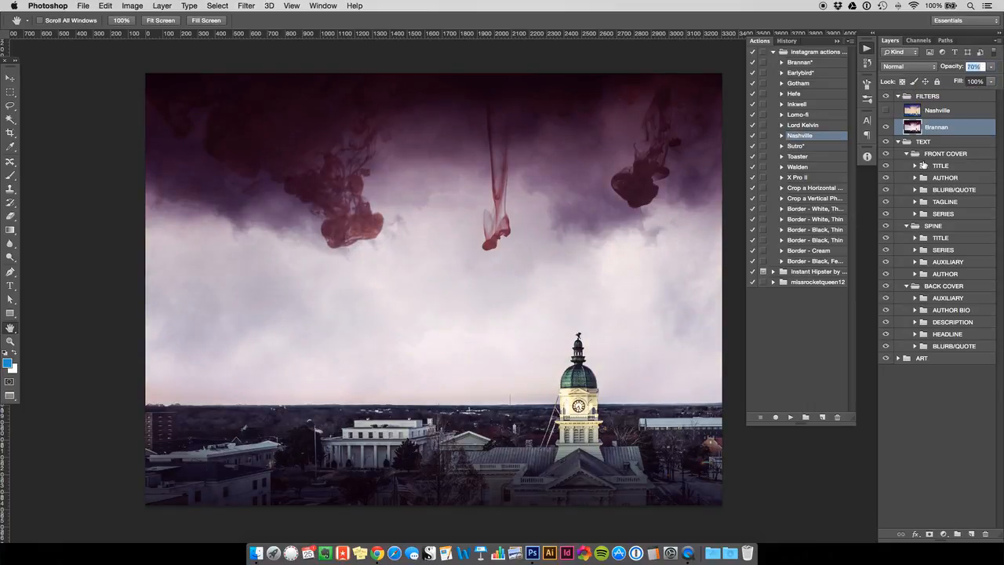
left_click(918, 409)
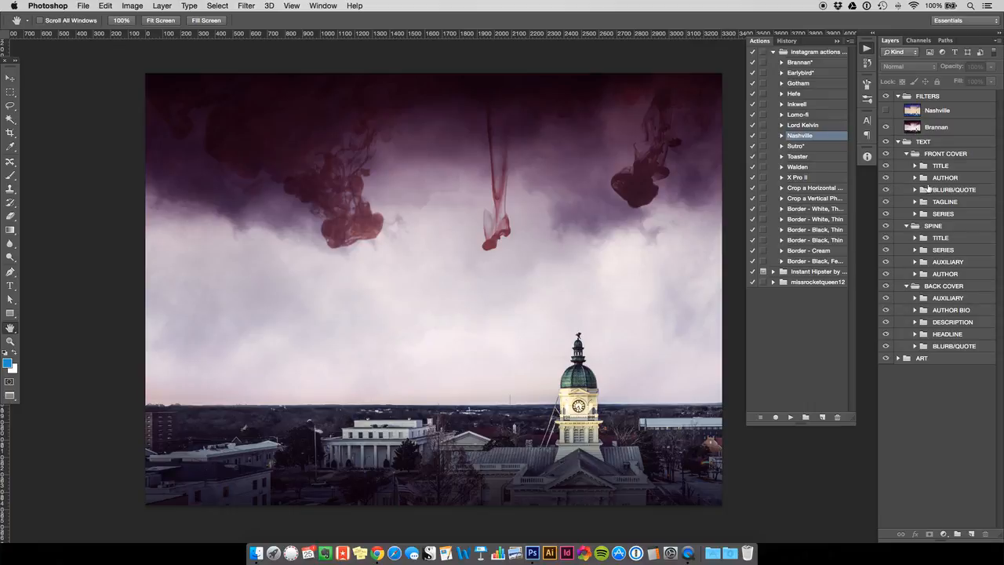
Step: Compare the artwork with the Brannan layer off and on, and make the Nashville layer visible again
left_click(886, 126)
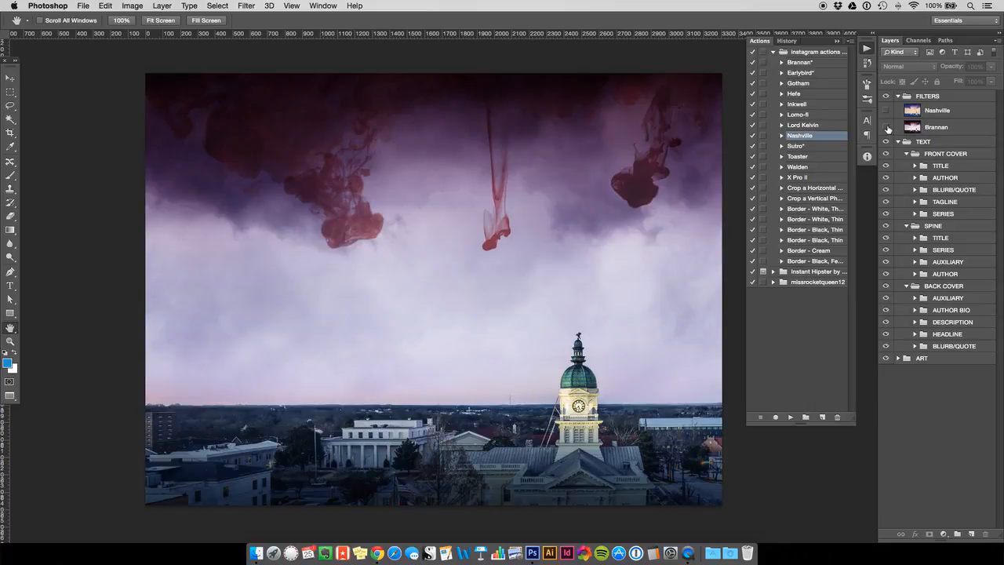
left_click(886, 127)
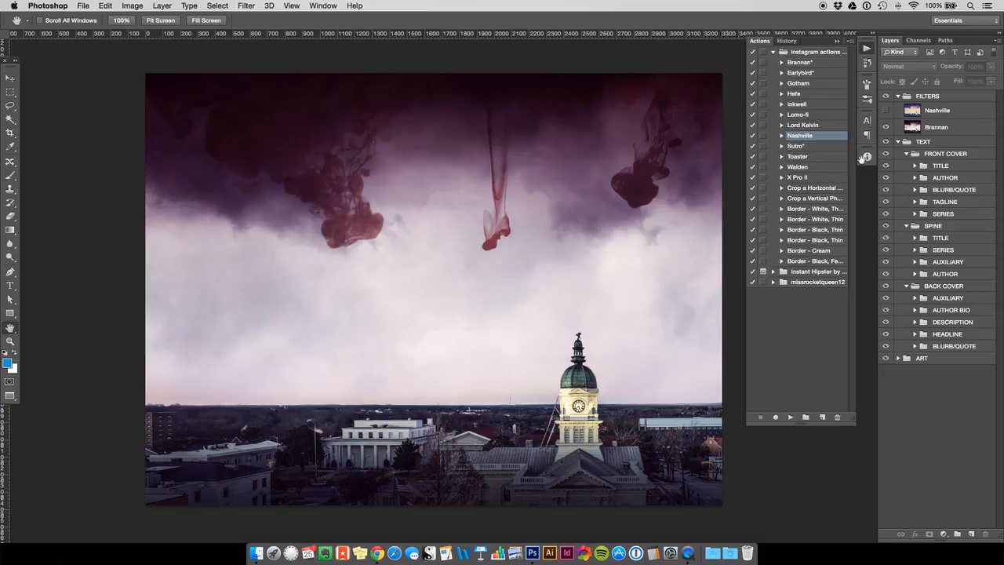
left_click(886, 111)
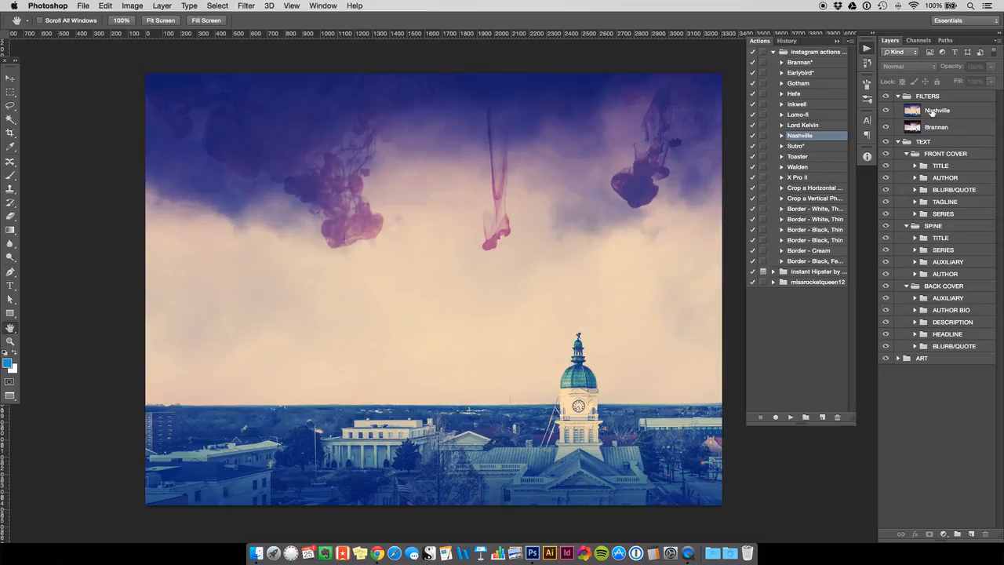
Step: Set the Nashville layer's opacity to 40% and deselect all layers
left_click(933, 113)
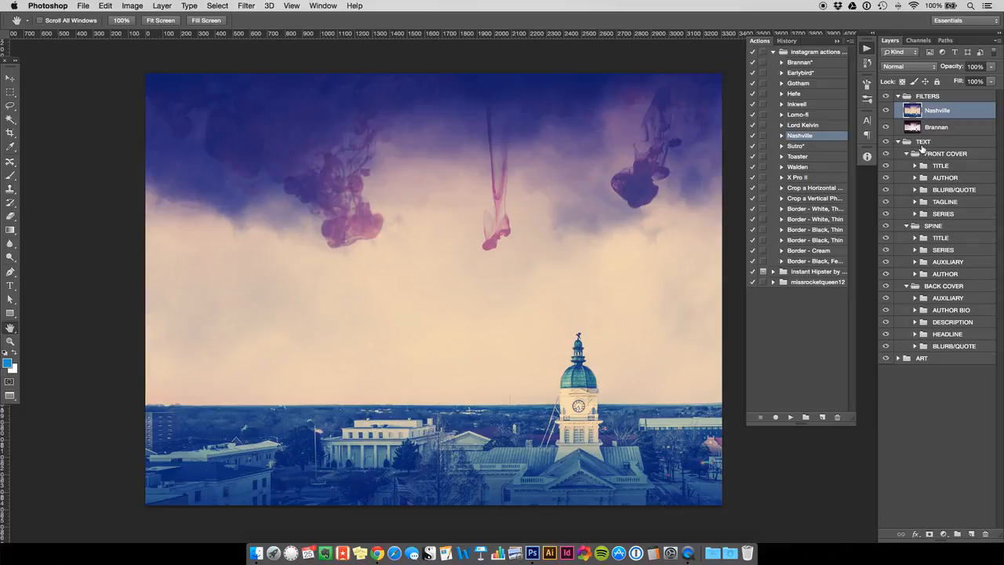
left_click(973, 67)
type("40")
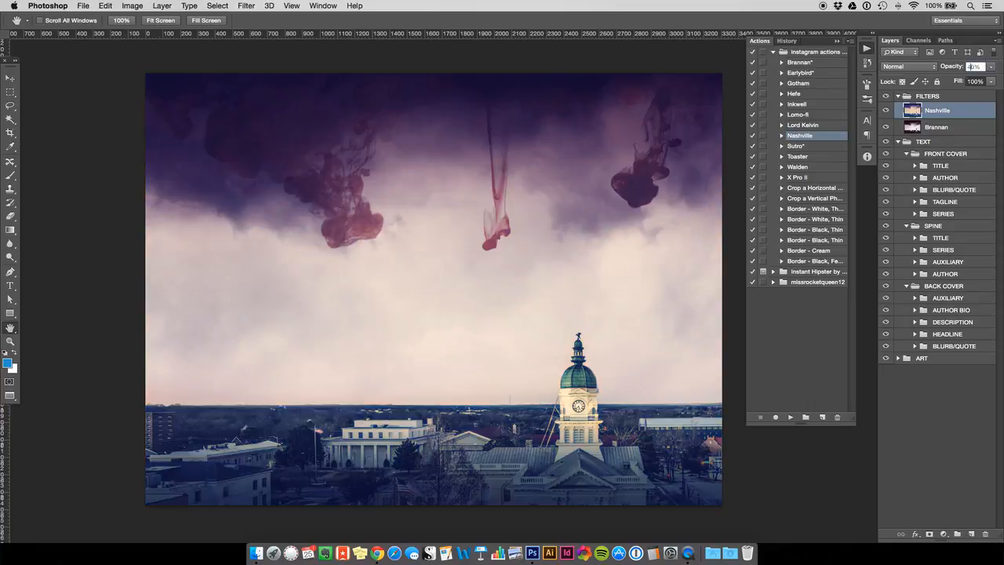
key("Return")
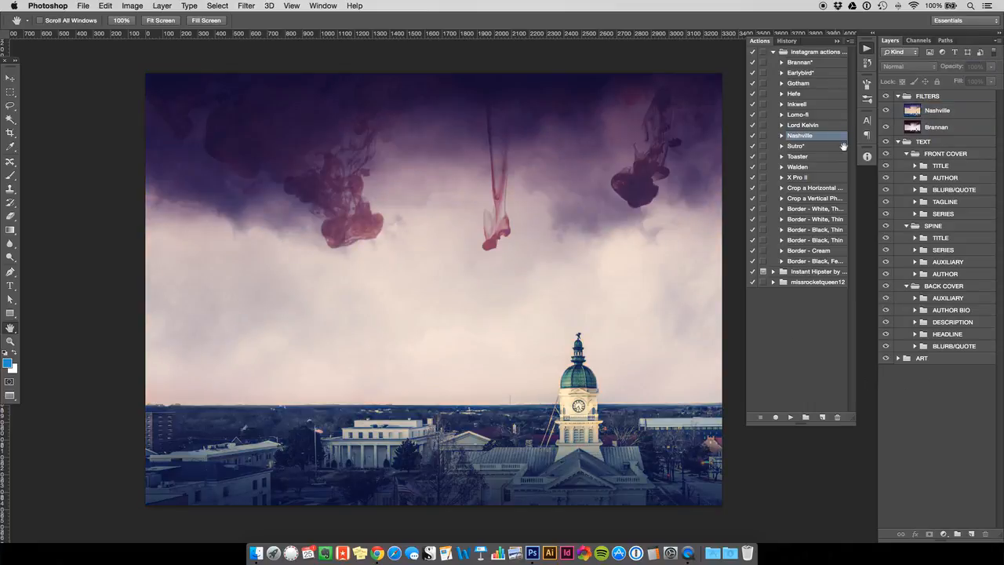
Step: Compare the artwork with the 40% Nashville layer off and on, leaving the layer visible
left_click(886, 110)
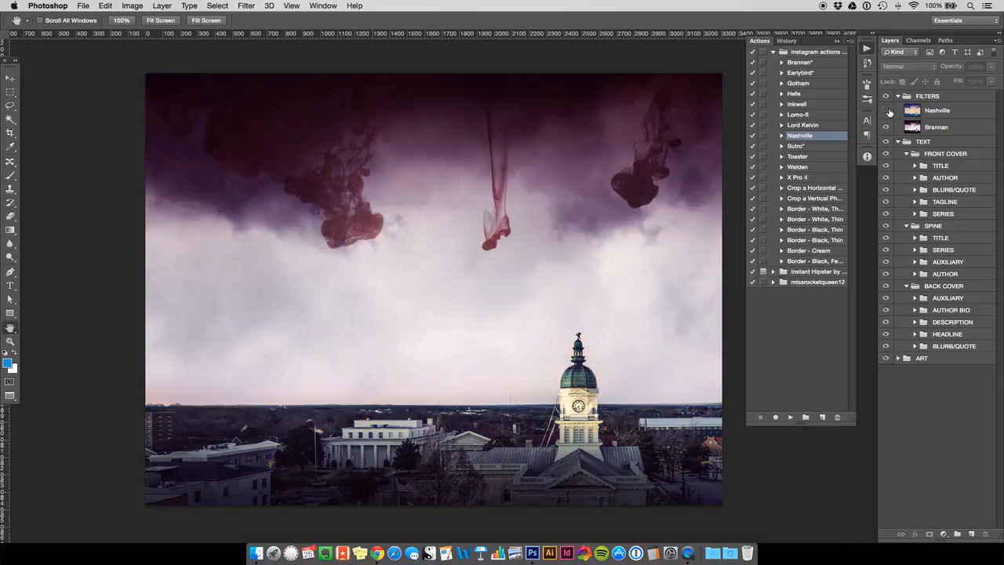
left_click(886, 111)
left_click(886, 111)
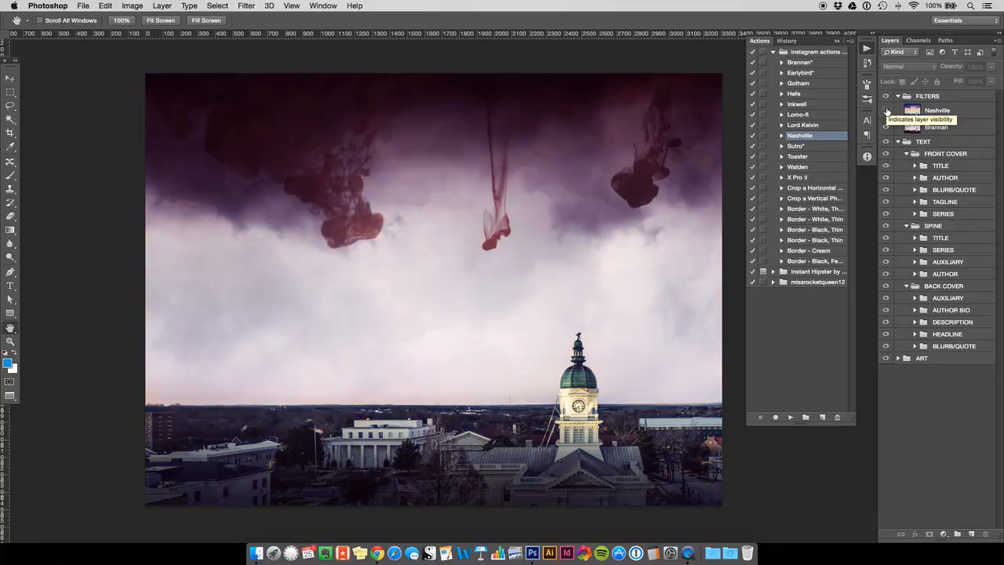
left_click(886, 111)
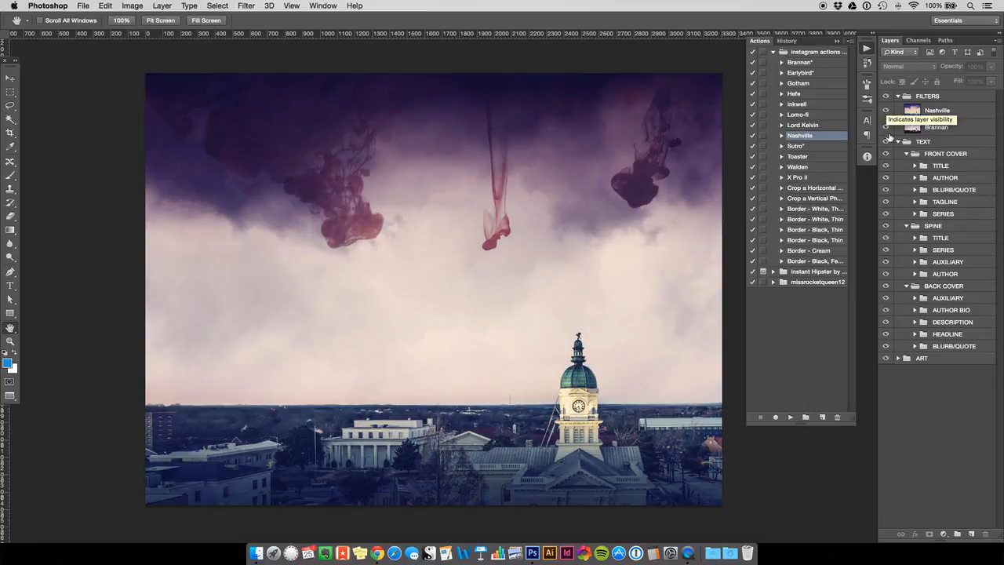
left_click(886, 110)
left_click(886, 111)
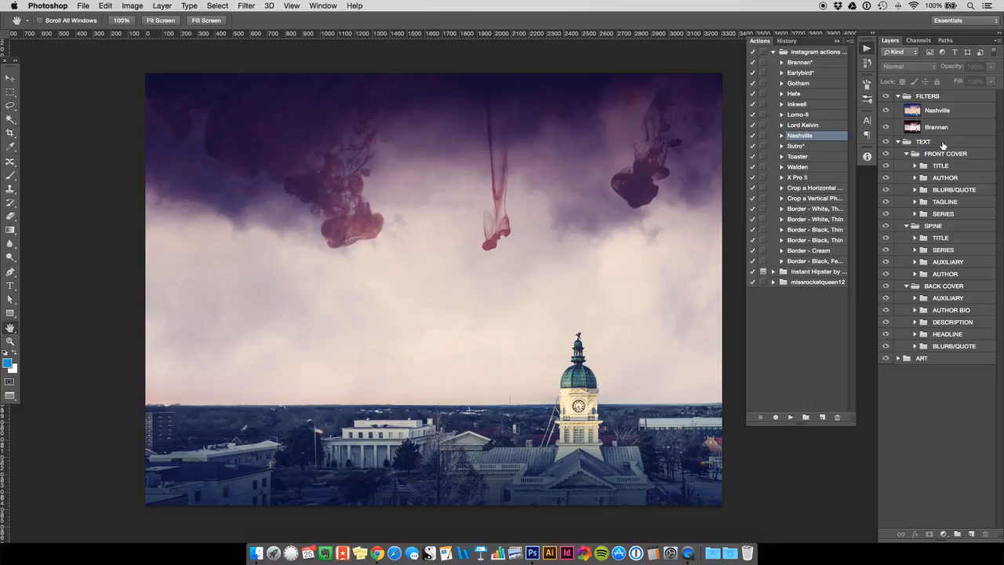
Step: Hide the FILTERS group and save the unfiltered artwork to the Desktop as a JPEG copy with the embedded sRGB color profile
left_click(885, 95)
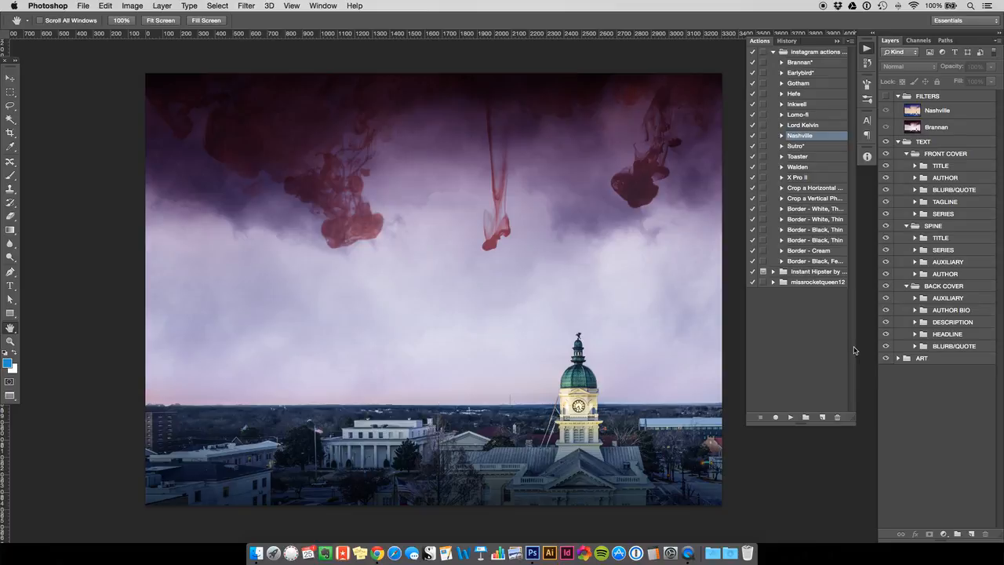
left_click(925, 360)
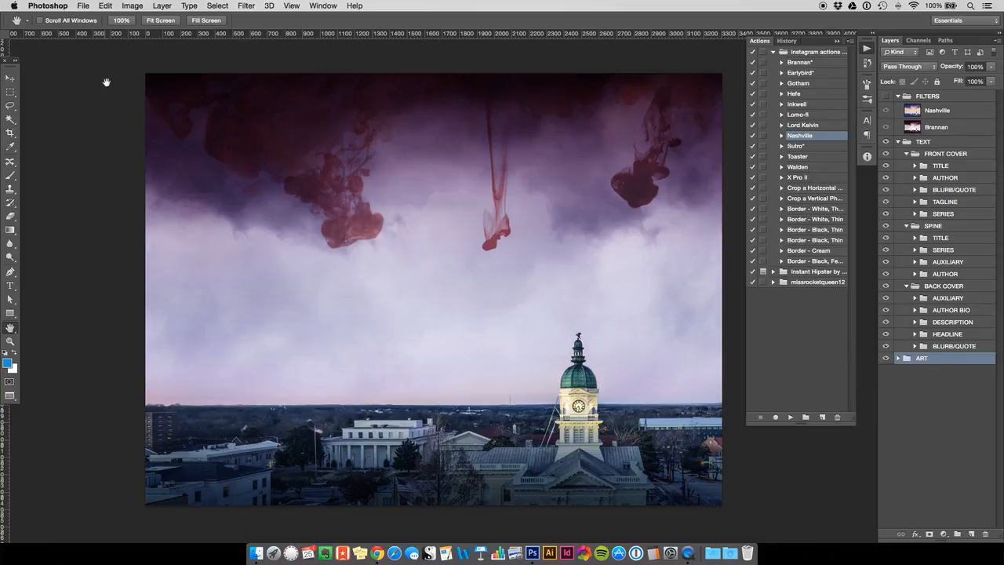
left_click(83, 6)
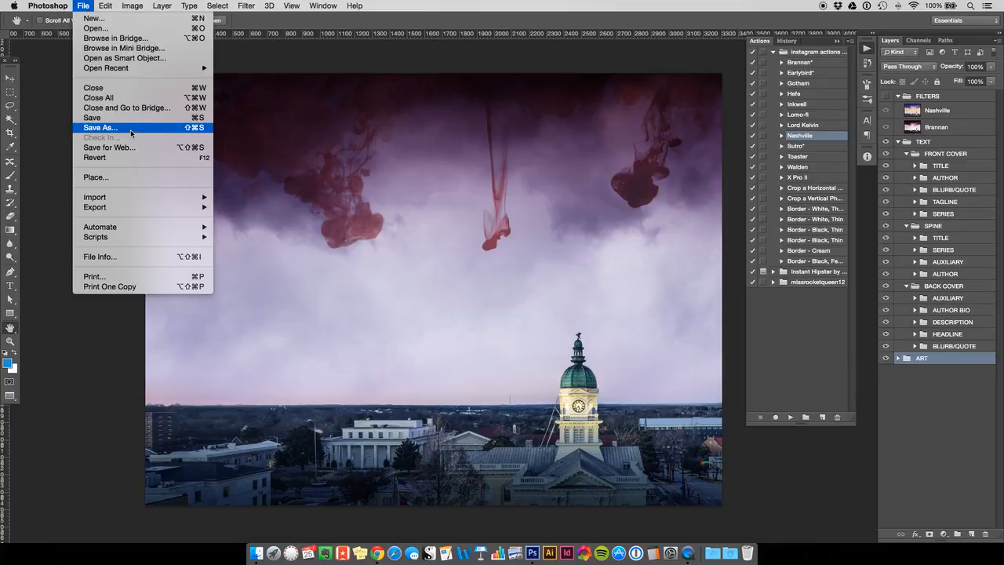
left_click(133, 128)
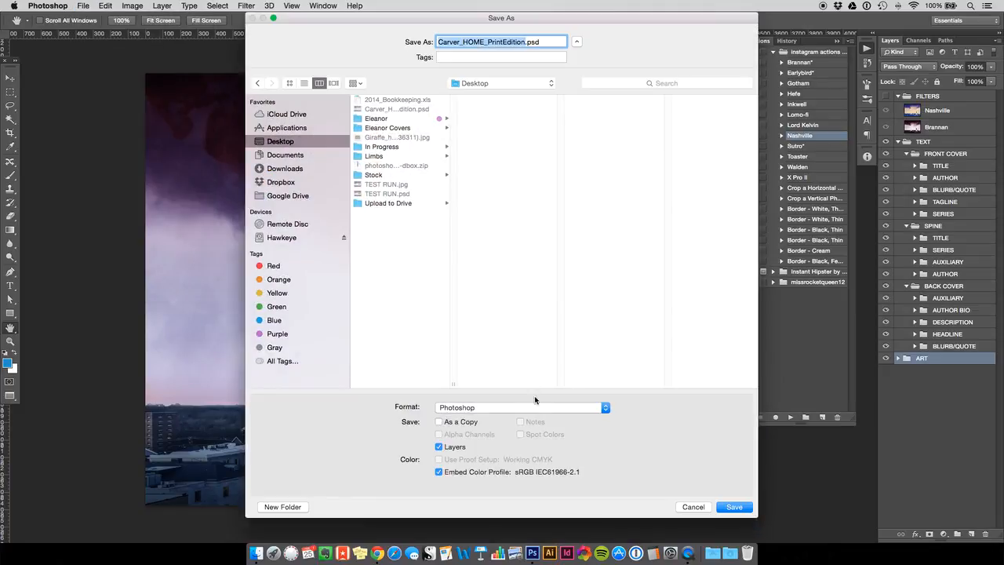
left_click(536, 407)
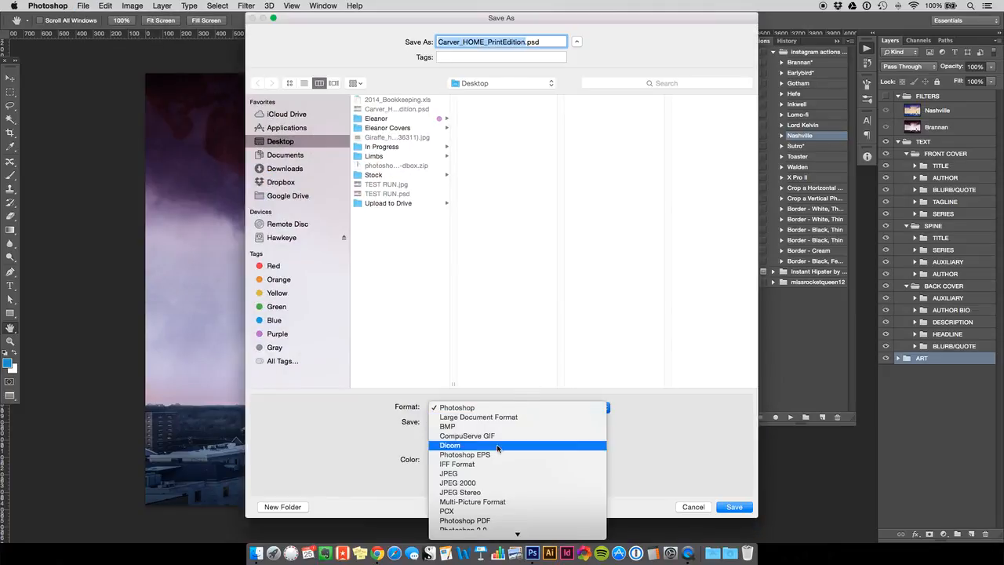
left_click(502, 474)
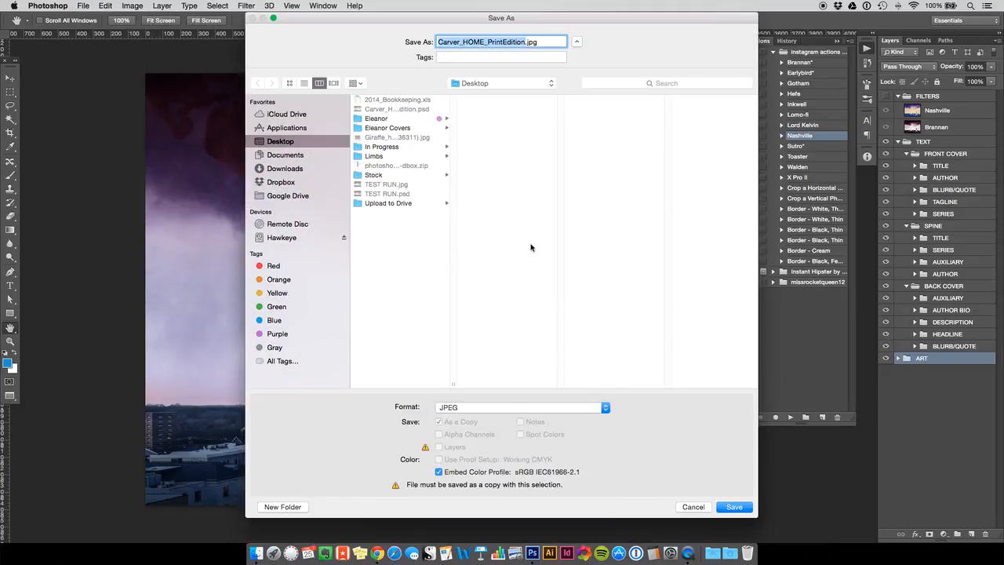
left_click(736, 508)
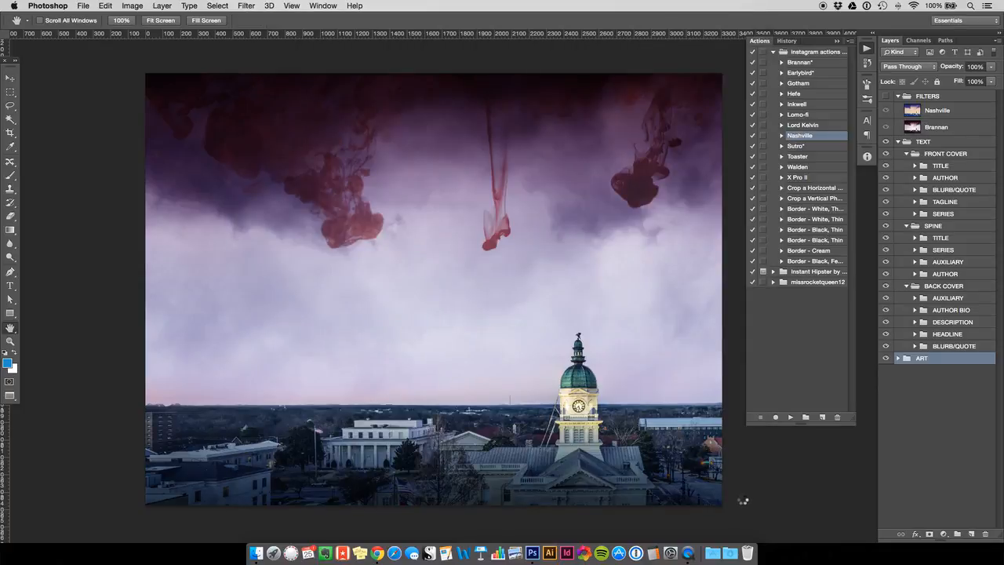
left_click(444, 157)
Step: Switch to Finder with the other apps hidden and place the exported JPEG beside the zip file on the desktop
key("super+Tab")
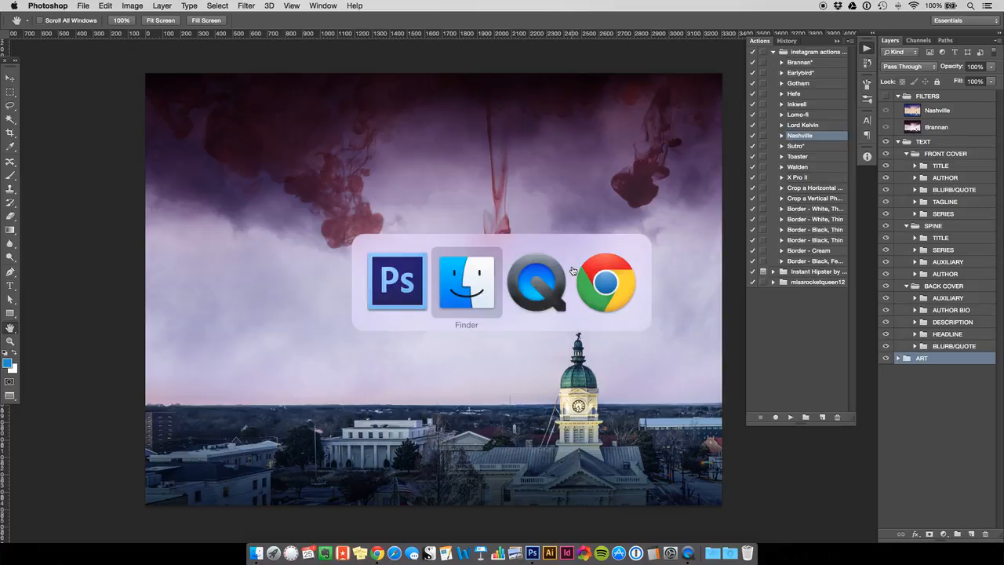
key("super+alt+h")
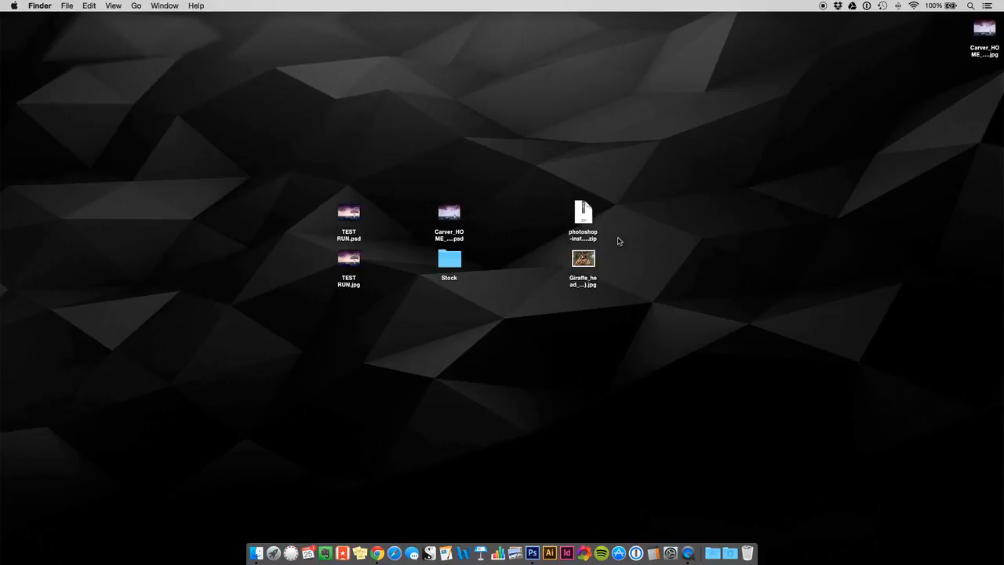
left_click_drag(983, 33, 708, 215)
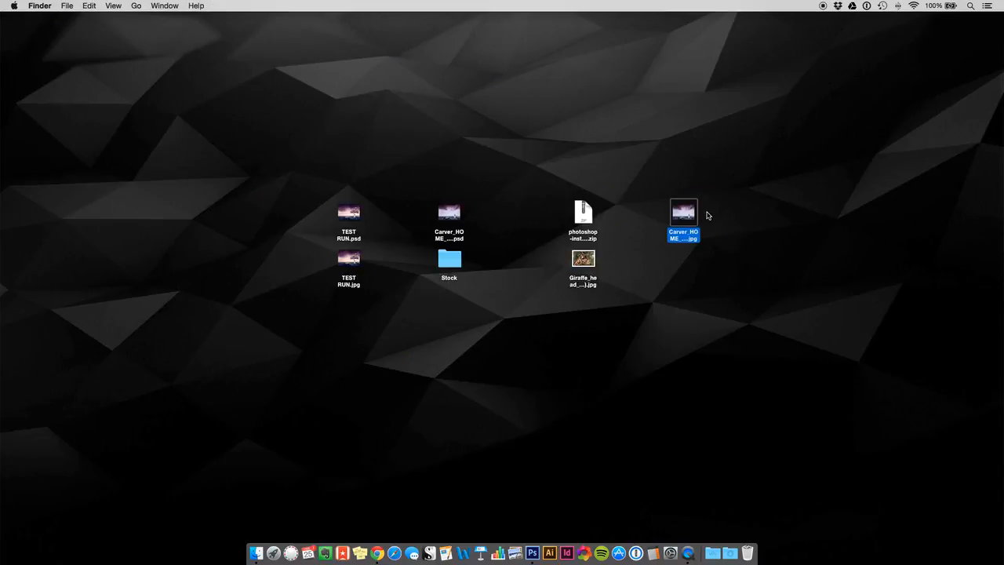
Step: Preview the exported print edition JPEG and open it in Analog
key("space")
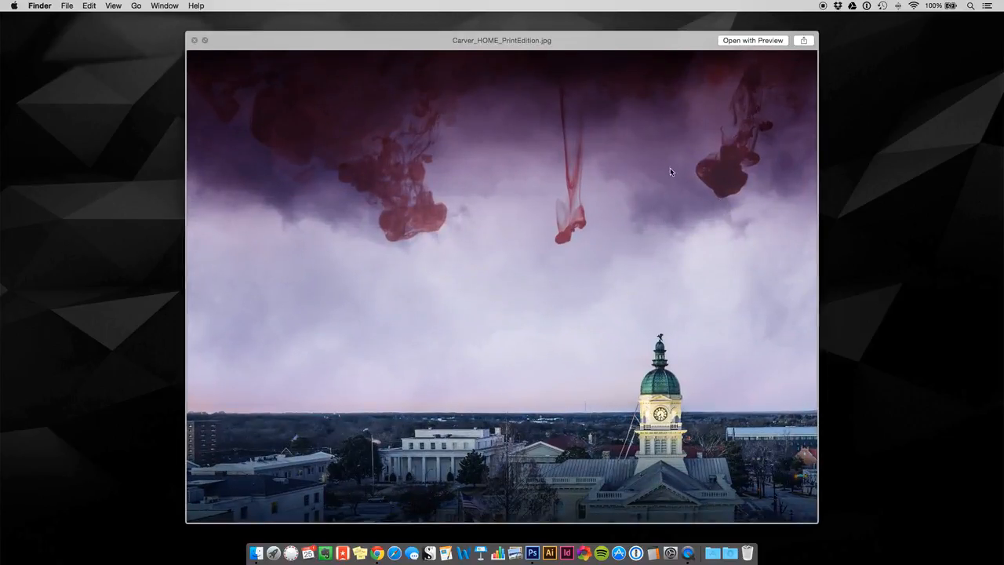
key("space")
left_click_drag(674, 223, 583, 547)
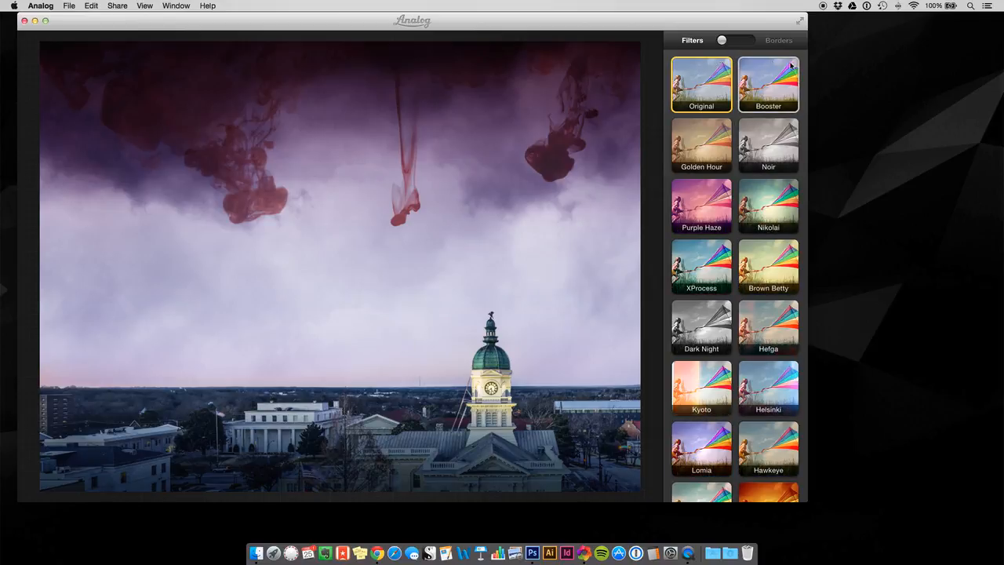
Step: Browse the filter collection and try XProcess, Dark Night, Kyoto and Helsinki on the artwork in turn
scroll(714, 219, "down", 10)
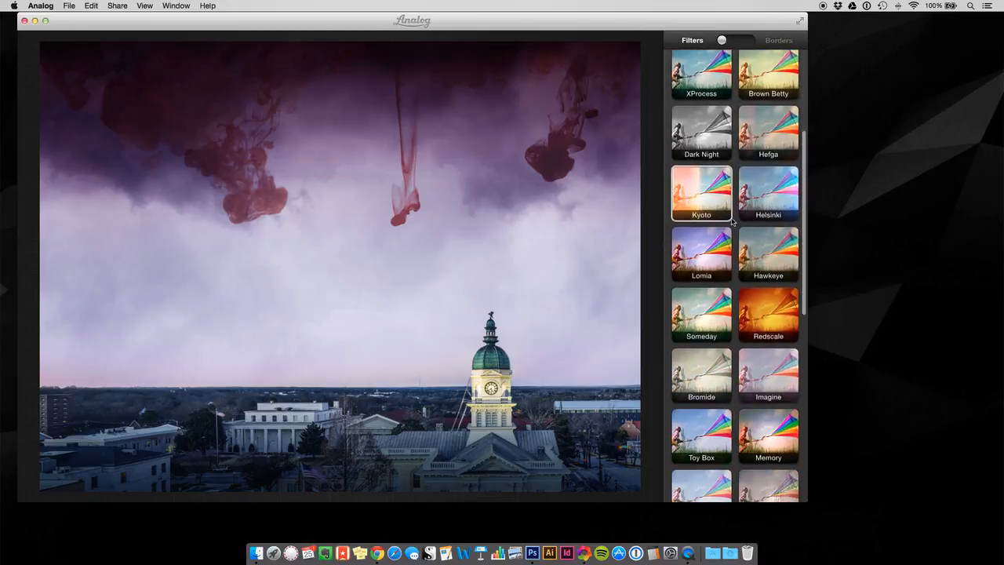
scroll(731, 222, "down", 10)
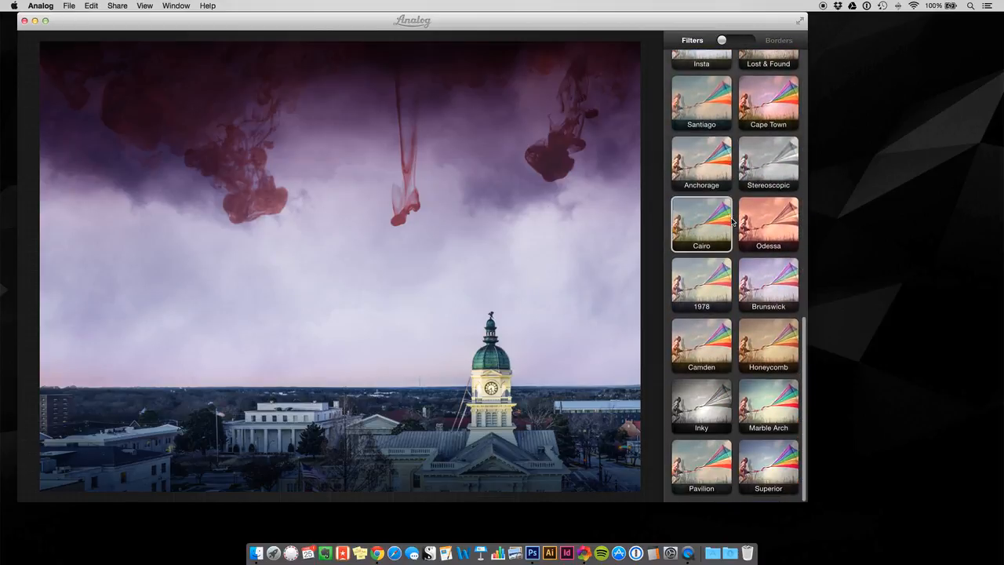
scroll(732, 221, "up", 20)
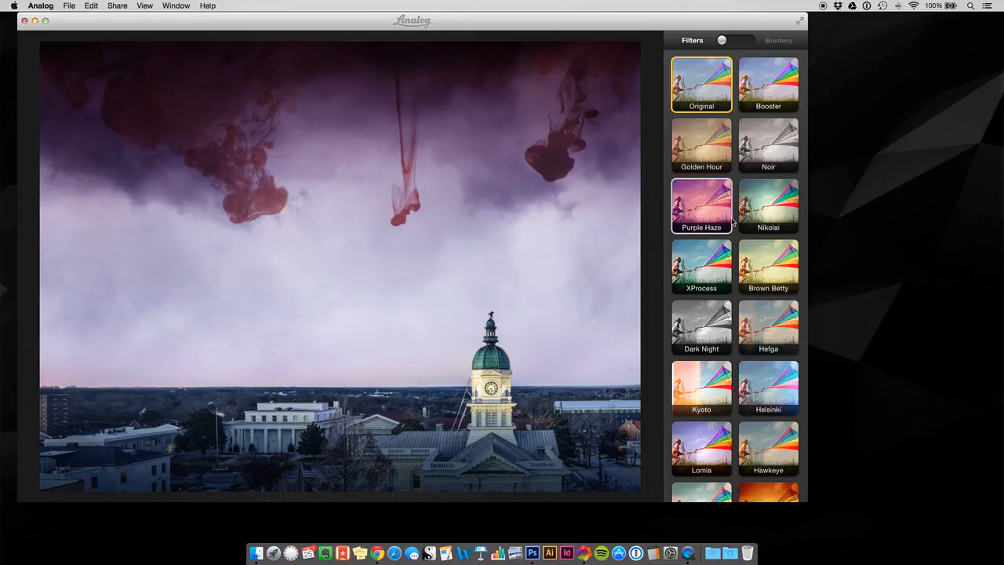
left_click(710, 269)
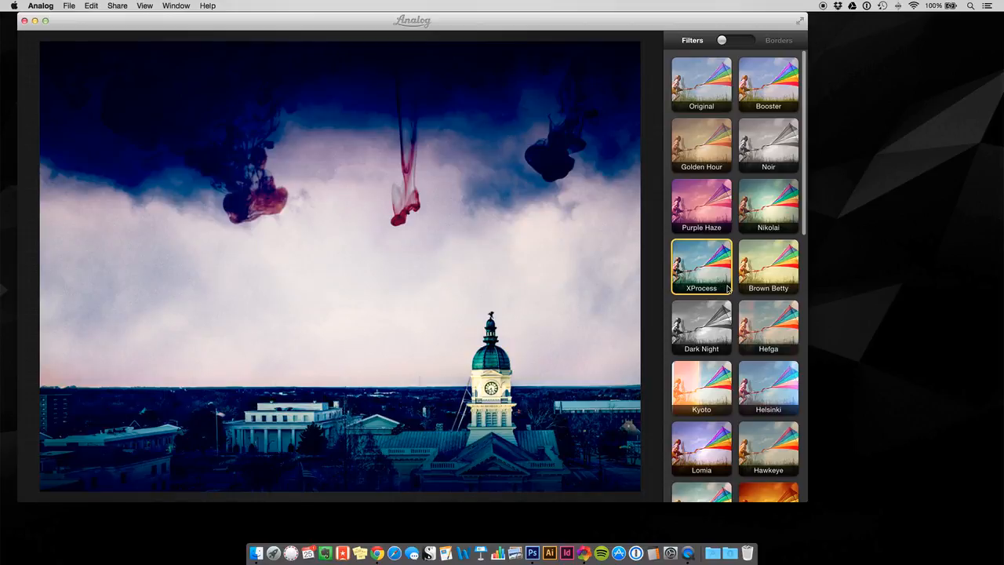
left_click(703, 327)
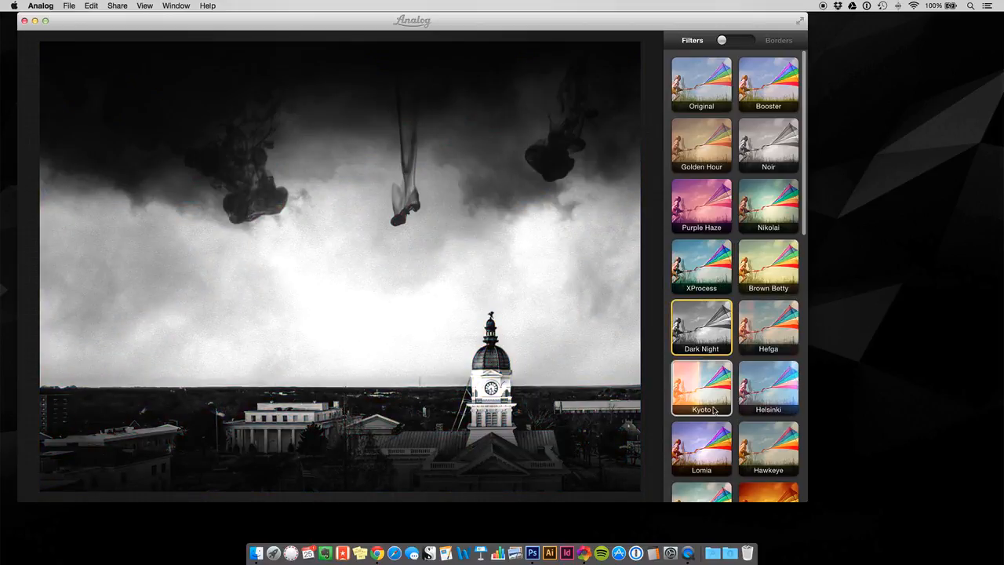
left_click(716, 392)
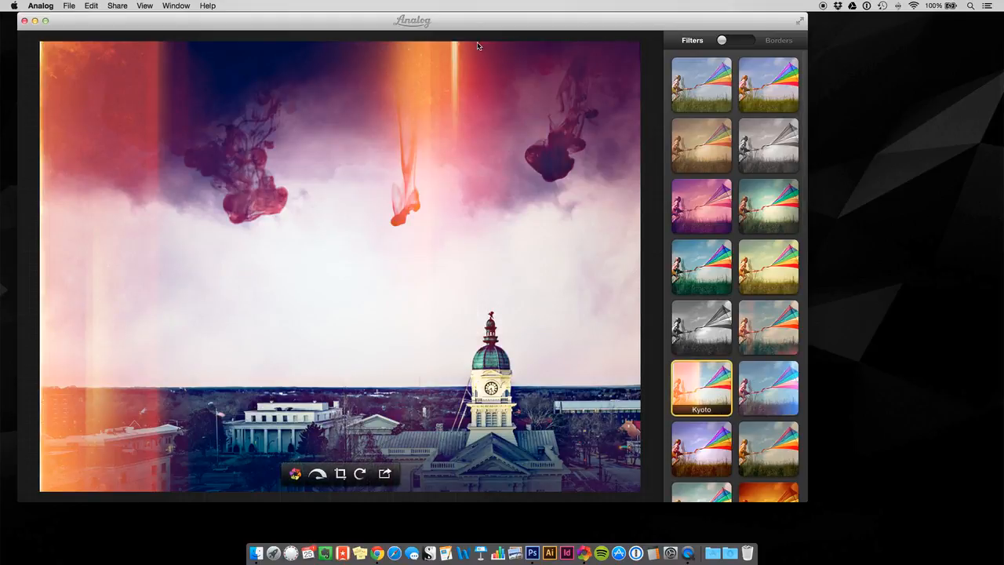
left_click(773, 401)
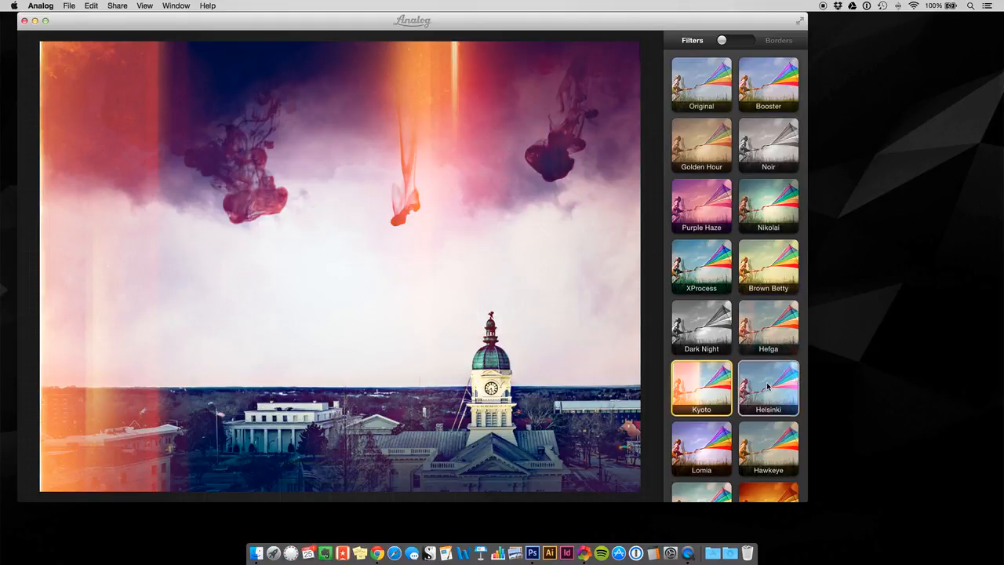
Step: Try the Lost & Found filter and the Memory filter on the artwork
scroll(772, 405, "down", 6)
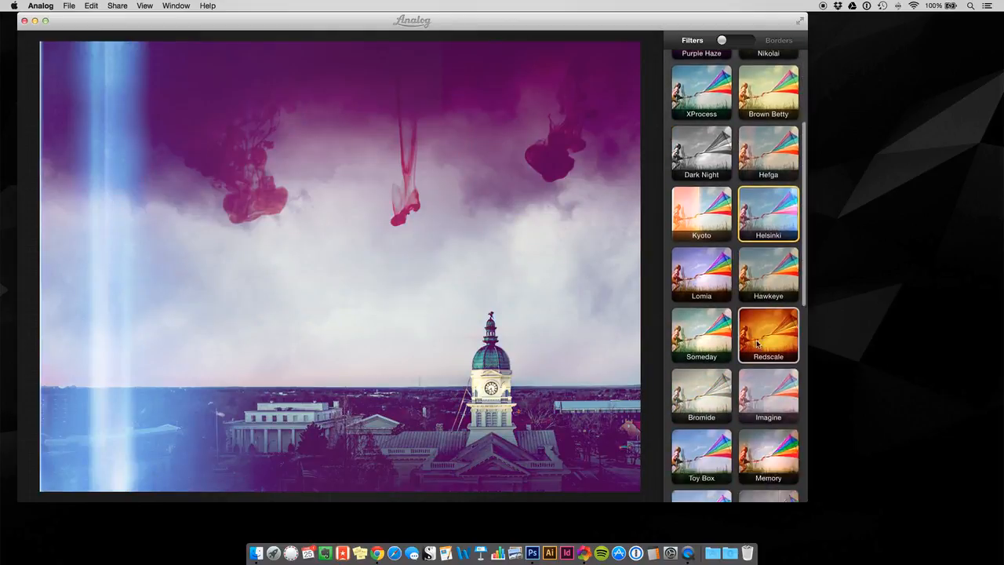
scroll(756, 343, "down", 2)
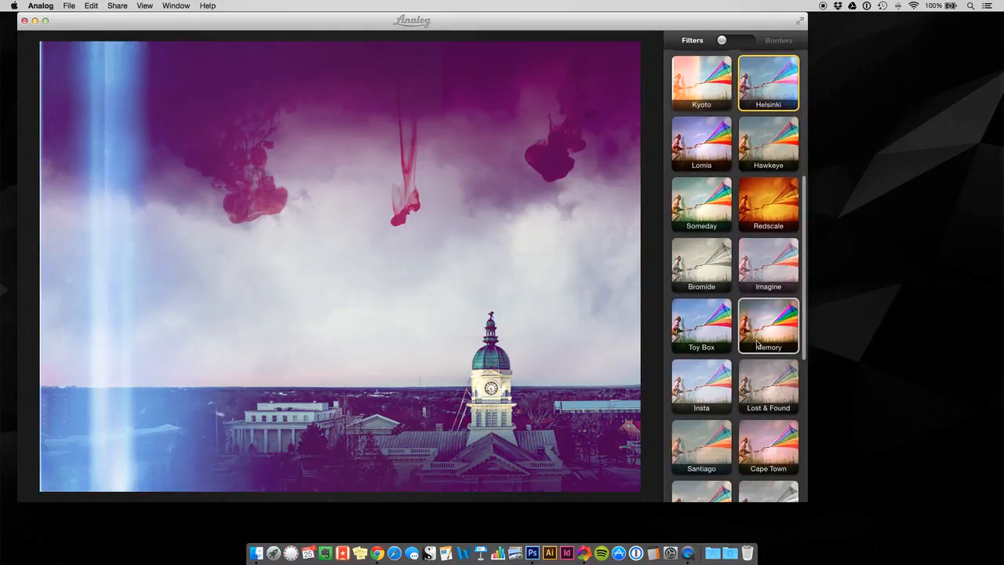
left_click(770, 380)
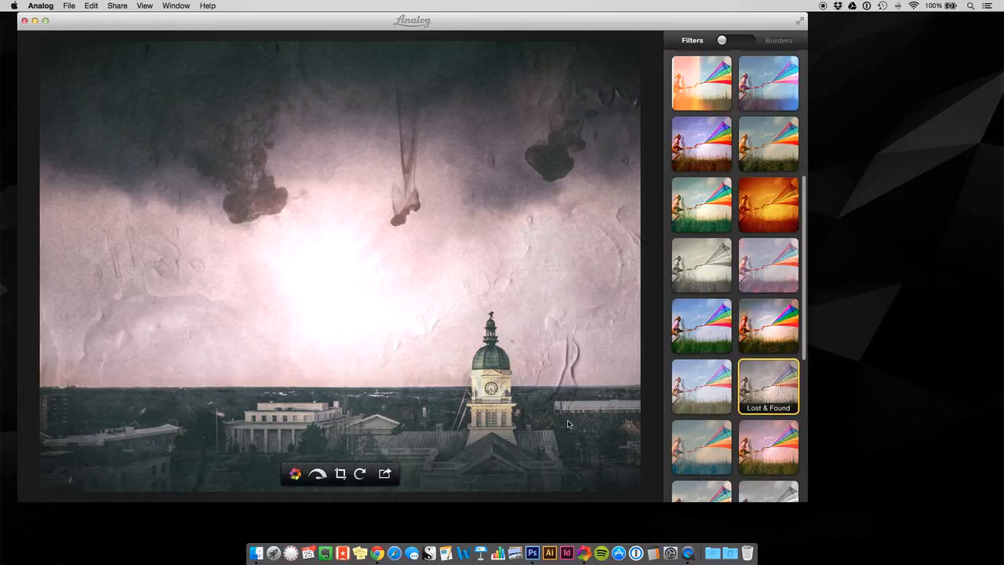
left_click(770, 330)
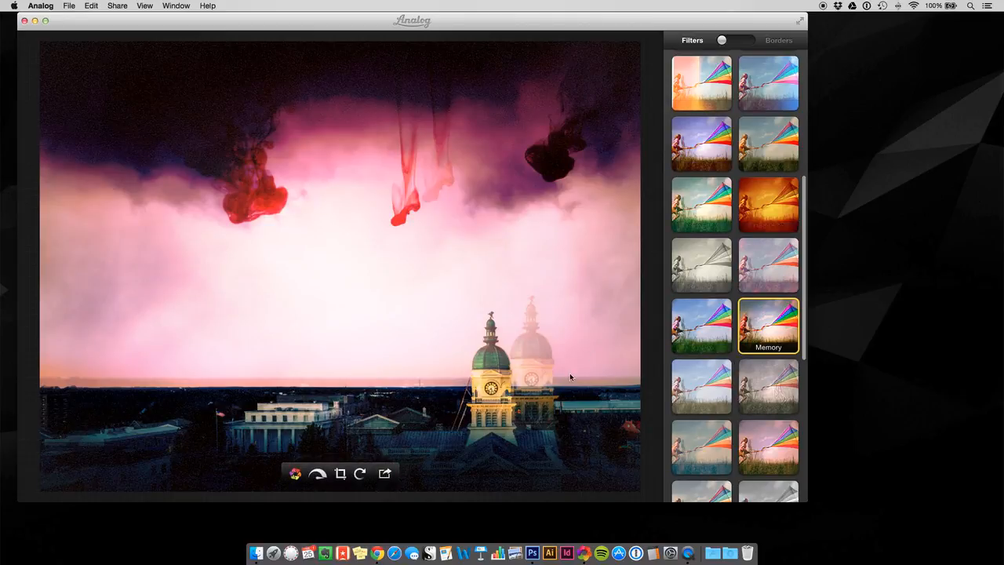
Step: Try the Stereoscopic, 1978 and Inky filters on the artwork, ending with Marble Arch applied
scroll(690, 325, "down", 8)
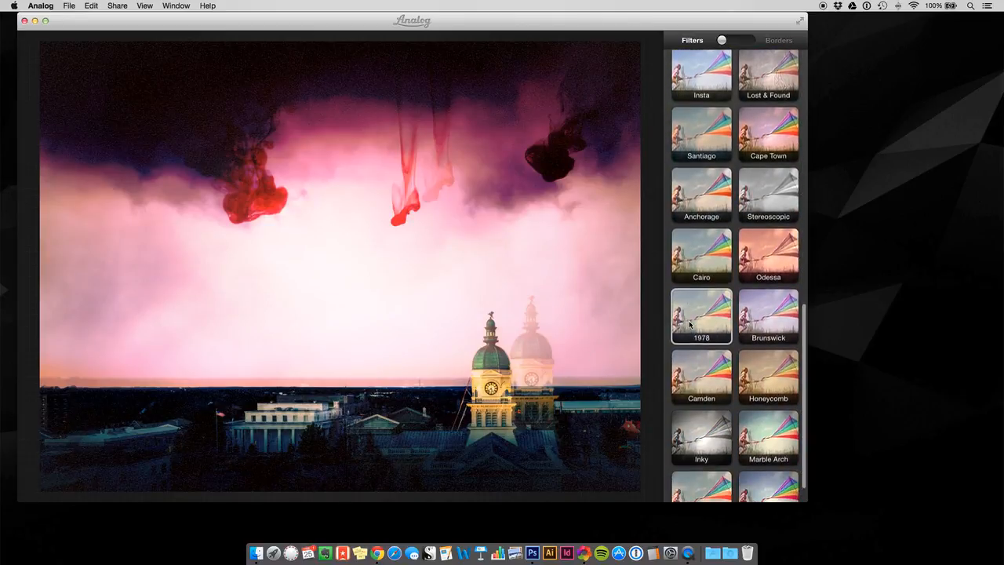
left_click(768, 195)
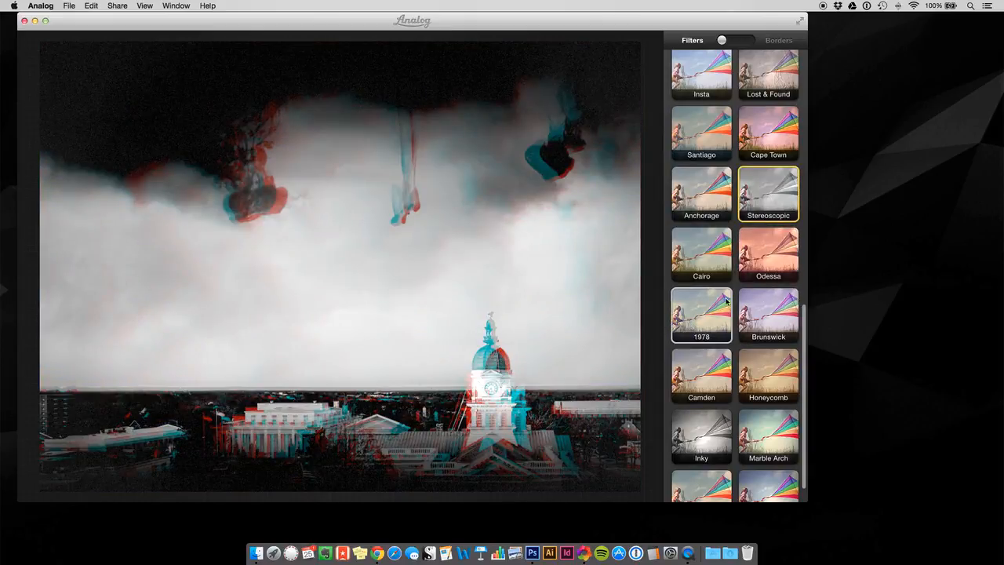
left_click(694, 340)
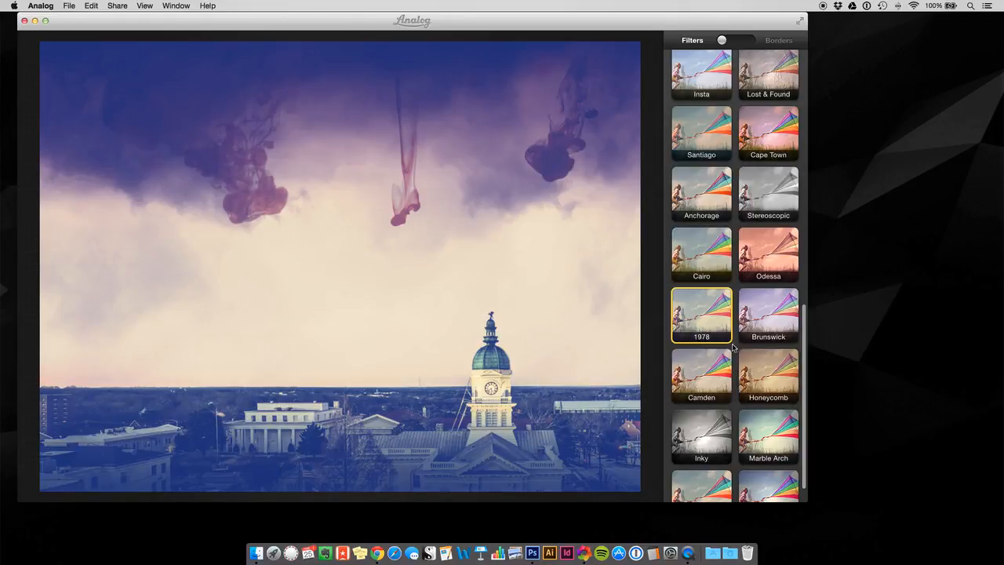
left_click(696, 450)
left_click(768, 447)
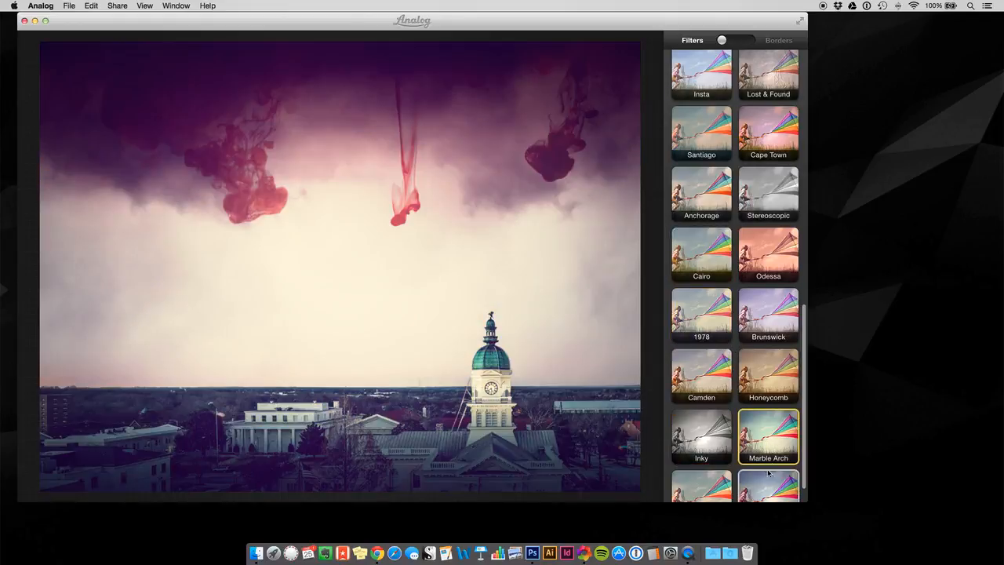
scroll(734, 458, "down", 2)
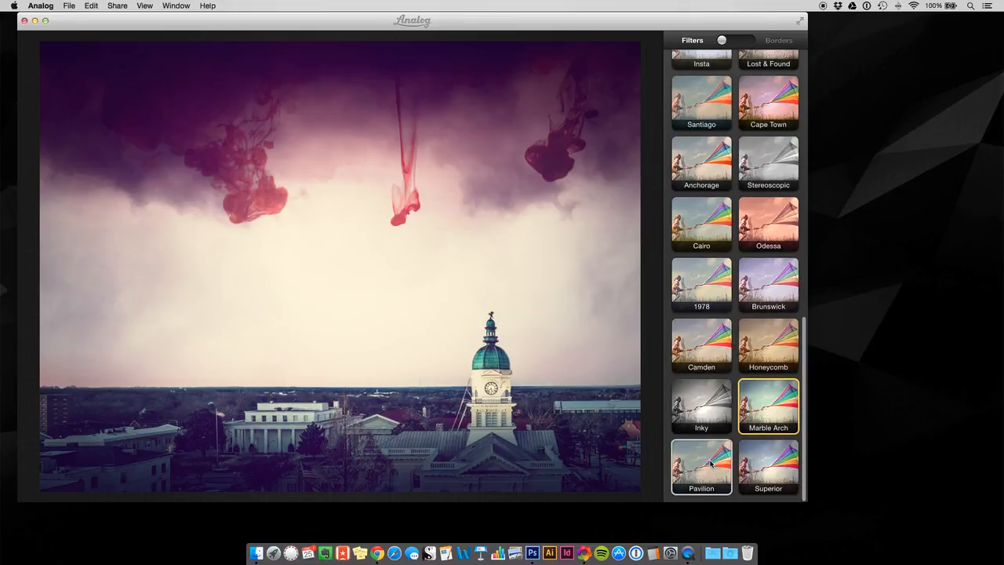
Step: Save the filtered artwork to the Desktop under the name Marble Arch
left_click(69, 5)
left_click(87, 28)
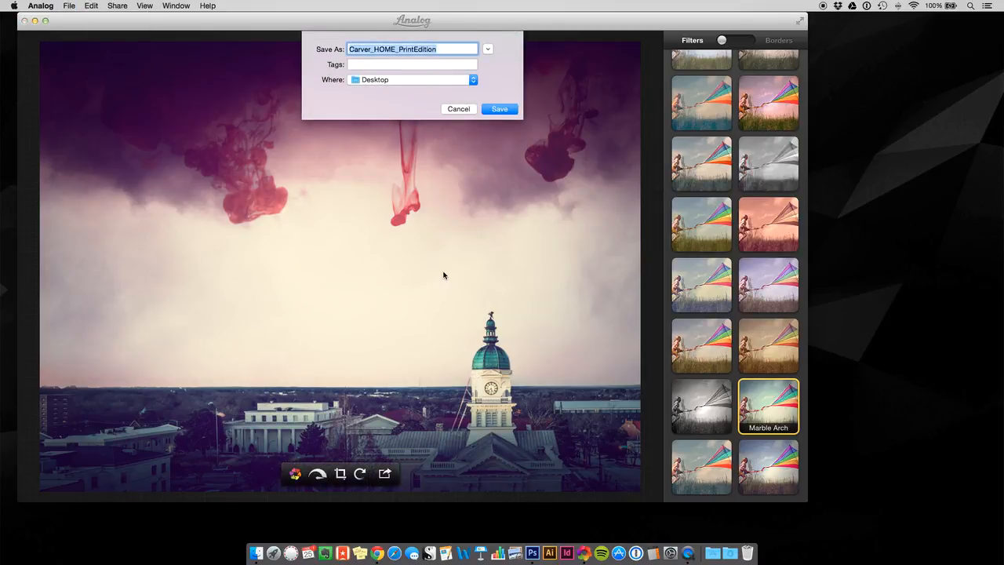
type("Marble Arch")
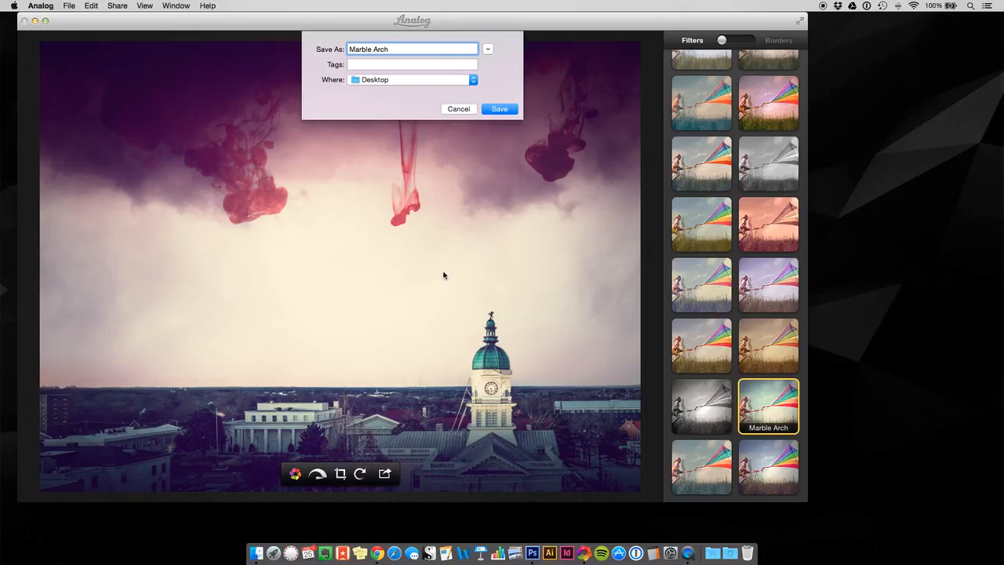
left_click(500, 108)
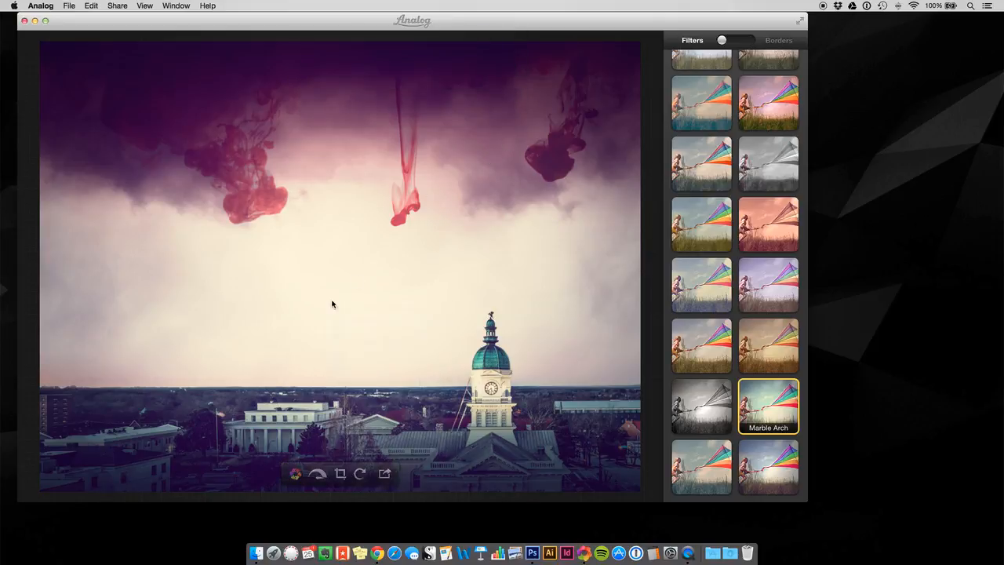
Step: Open Marble Arch.jpg from the desktop in Photoshop, copy the entire image and close the file
left_click_drag(986, 30, 533, 558)
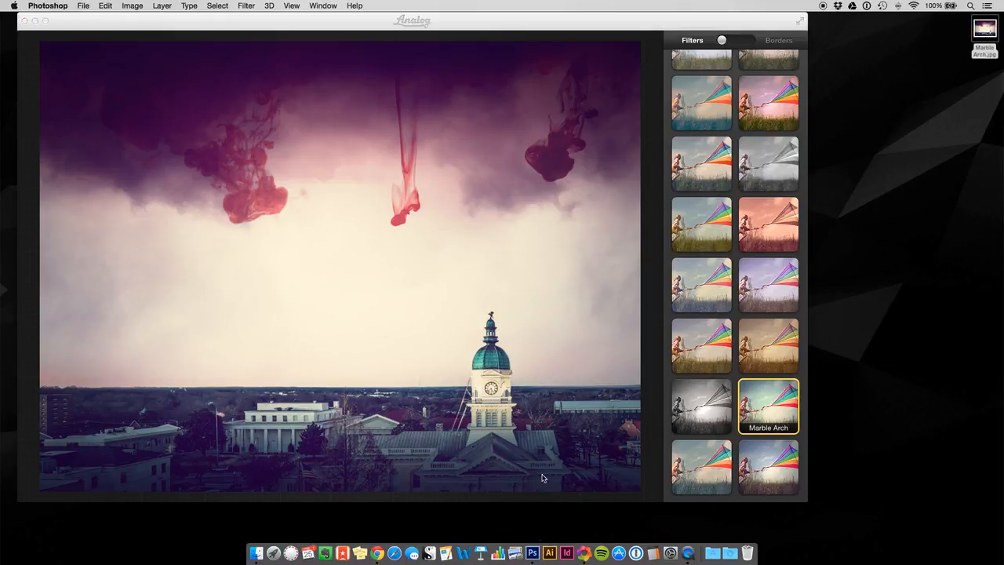
key("super+a")
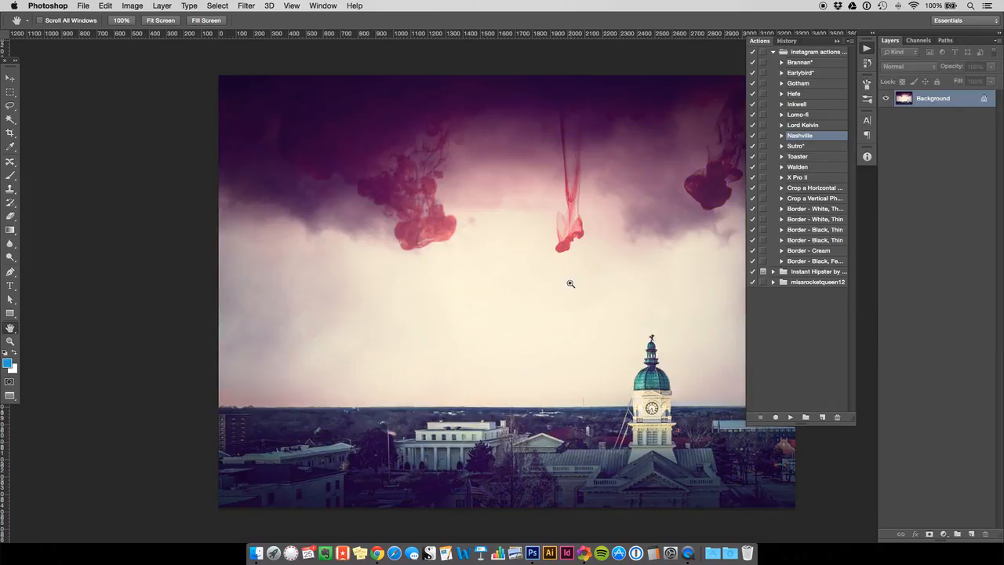
key("super+c")
key("super+w")
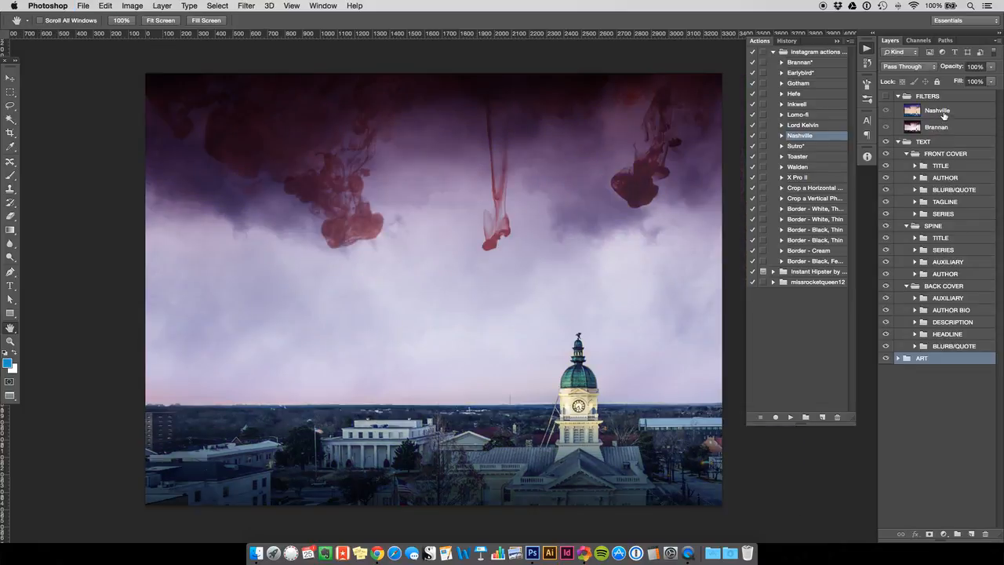
Step: Show the FILTERS group and try the copied Marble Arch image above the Nashville layer, deleting the pasted layer after comparing
left_click(938, 112)
key("super+v")
left_click(886, 96)
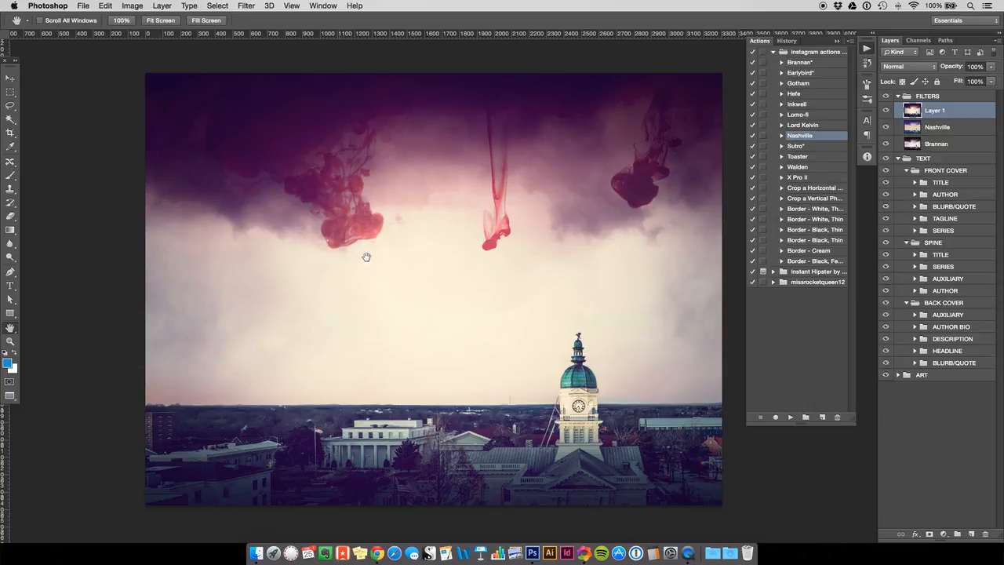
left_click(886, 109)
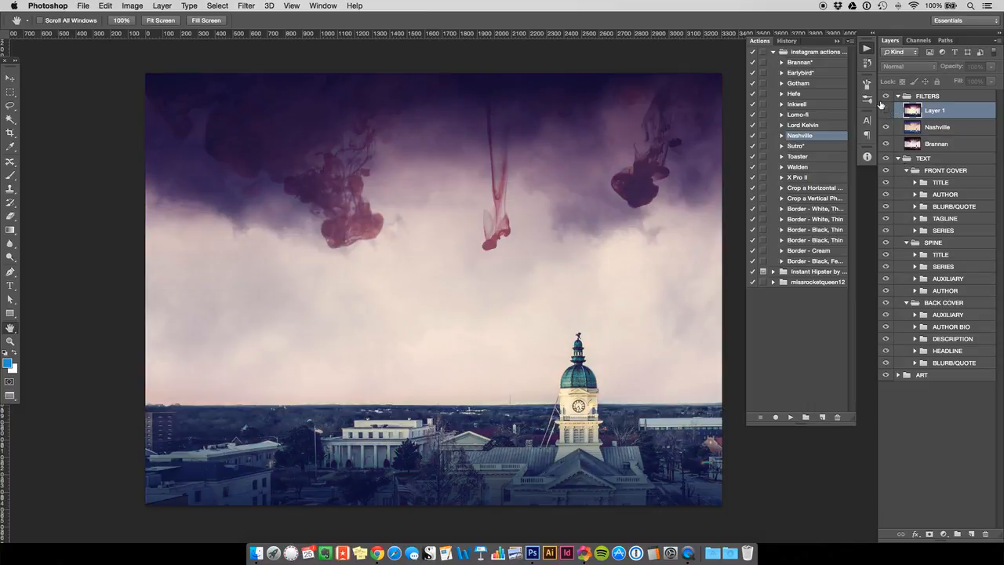
key("Delete")
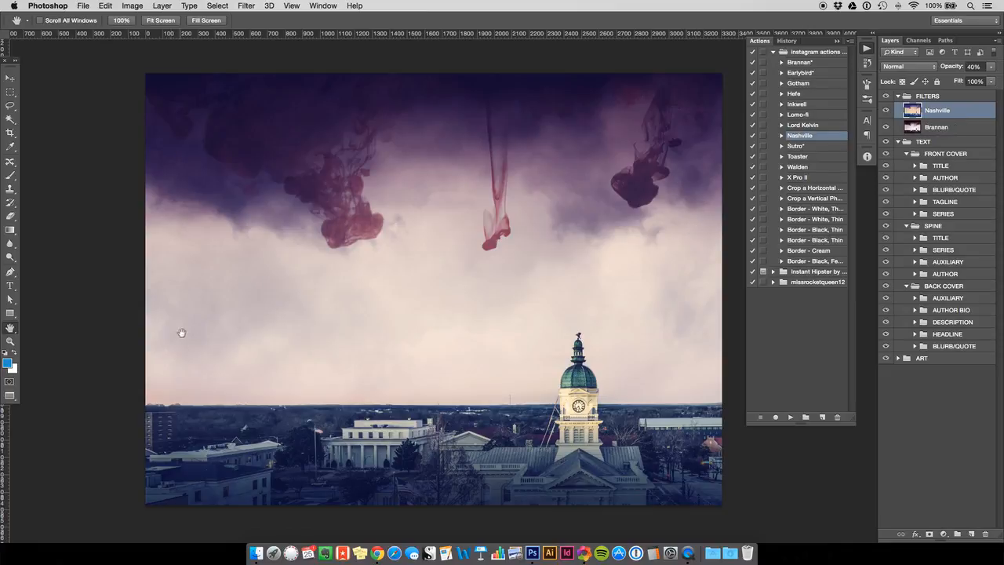
Step: Duplicate the Brannan layer, desaturate the copy and place it above the Nashville layer in the FILTERS group
left_click(948, 127)
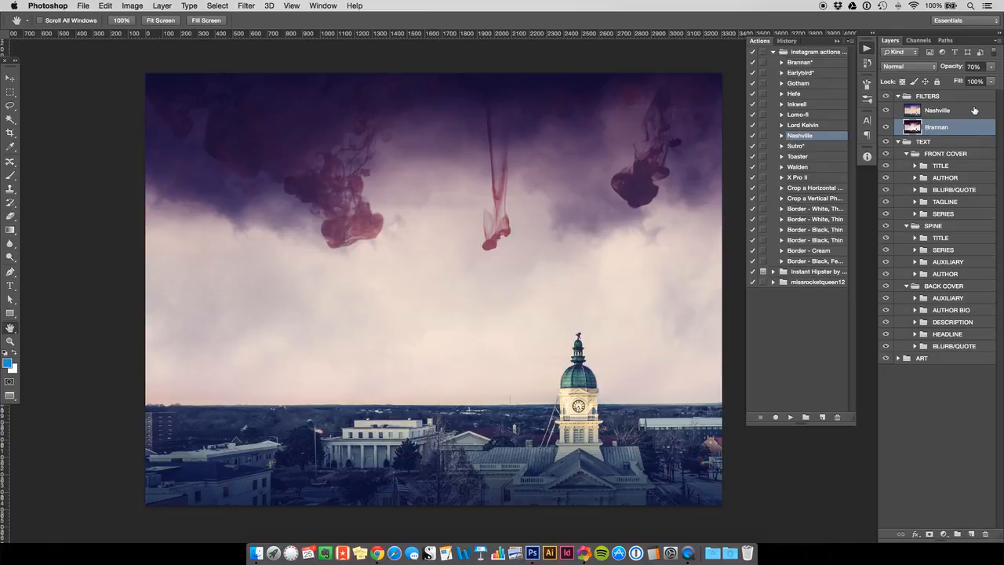
key("super+j")
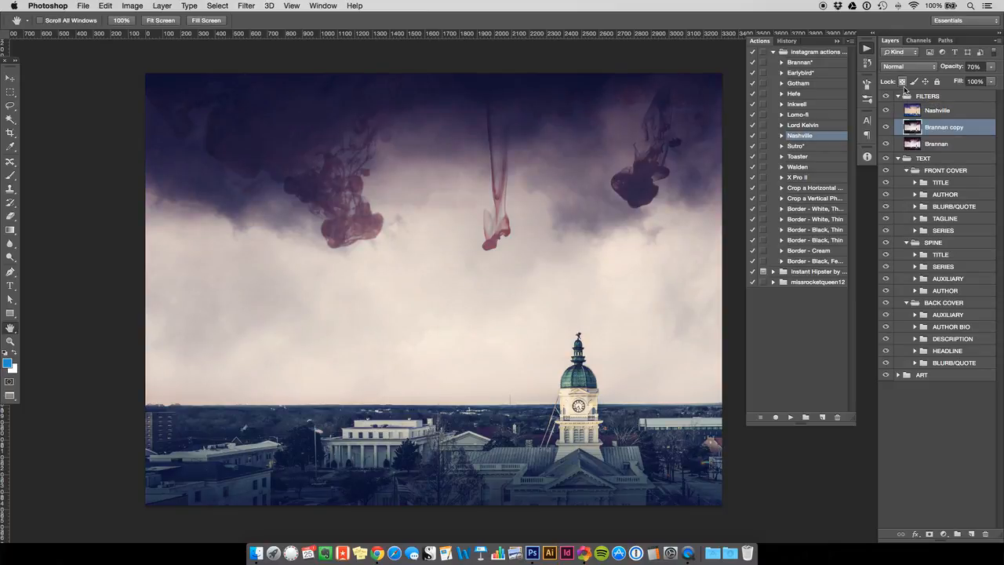
left_click_drag(909, 130, 914, 109)
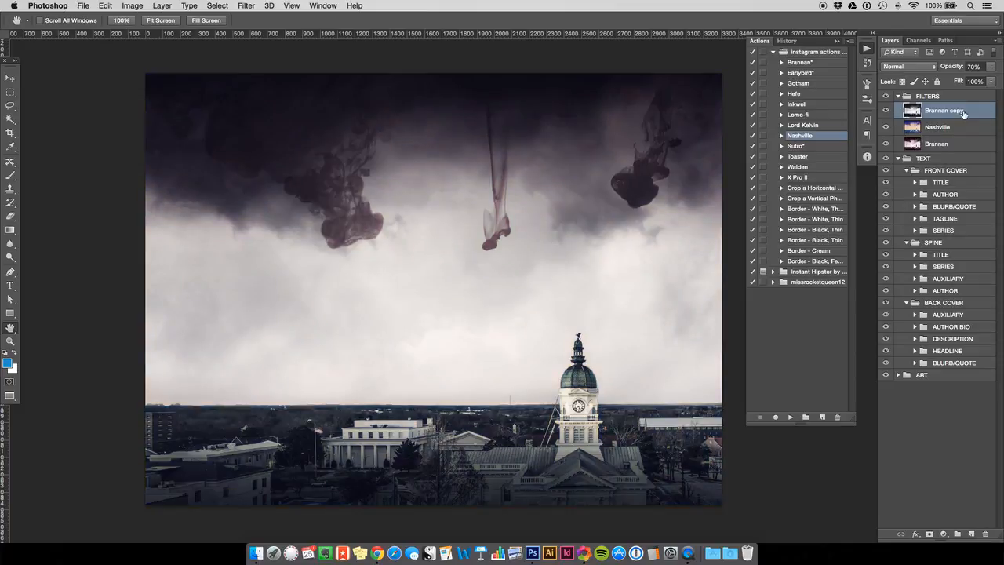
Step: Set the Brannan copy layer to Soft Light blending at 30% opacity
left_click(927, 67)
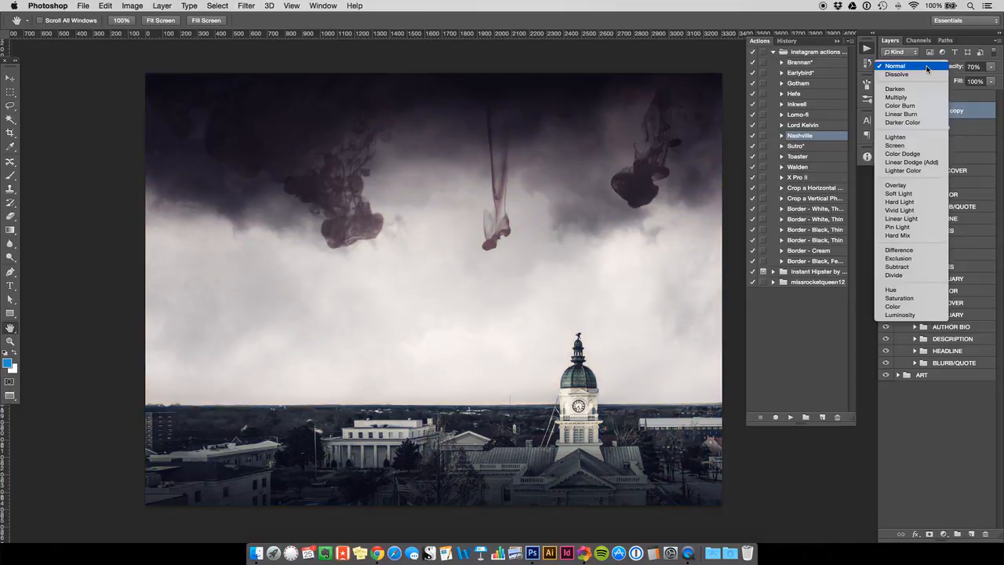
left_click(906, 194)
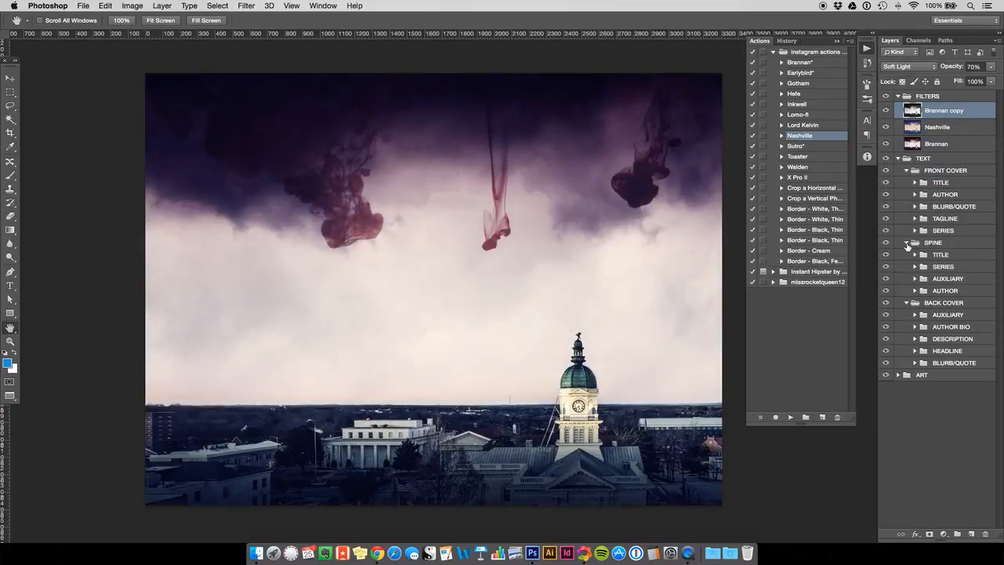
left_click(973, 69)
type("30")
key("Return")
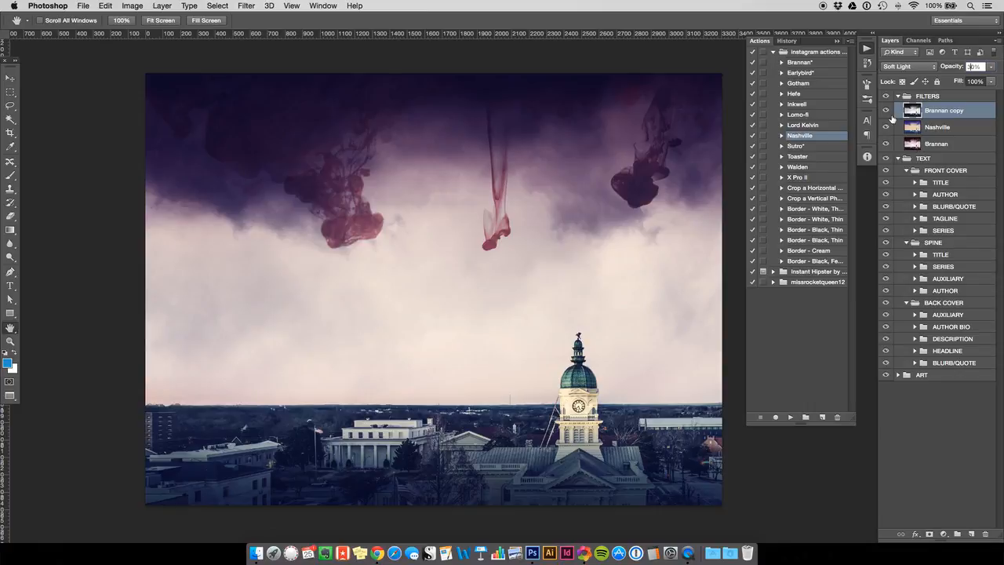
left_click(933, 433)
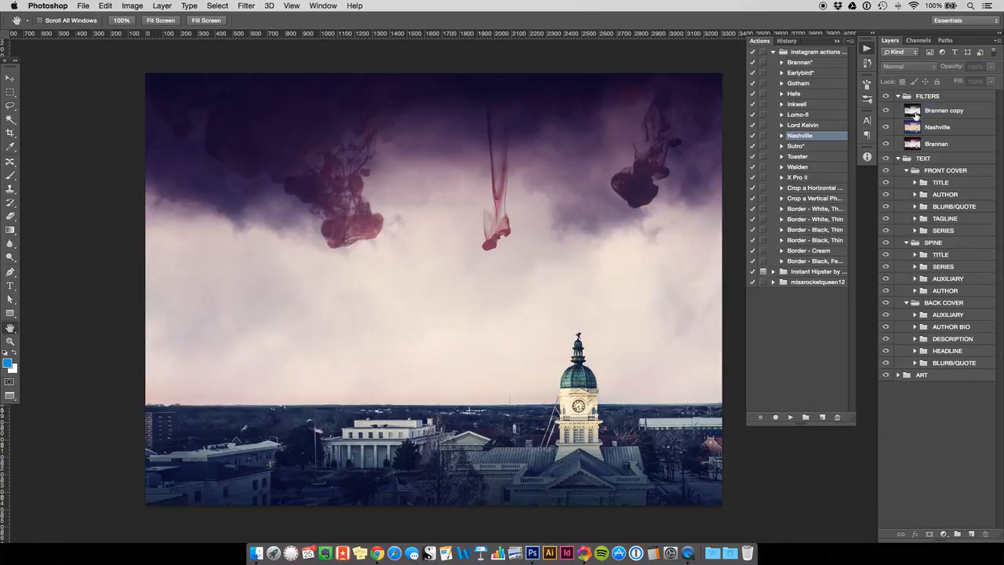
Step: Compare the artwork with and without the Brannan copy layer by toggling its visibility
left_click(887, 109)
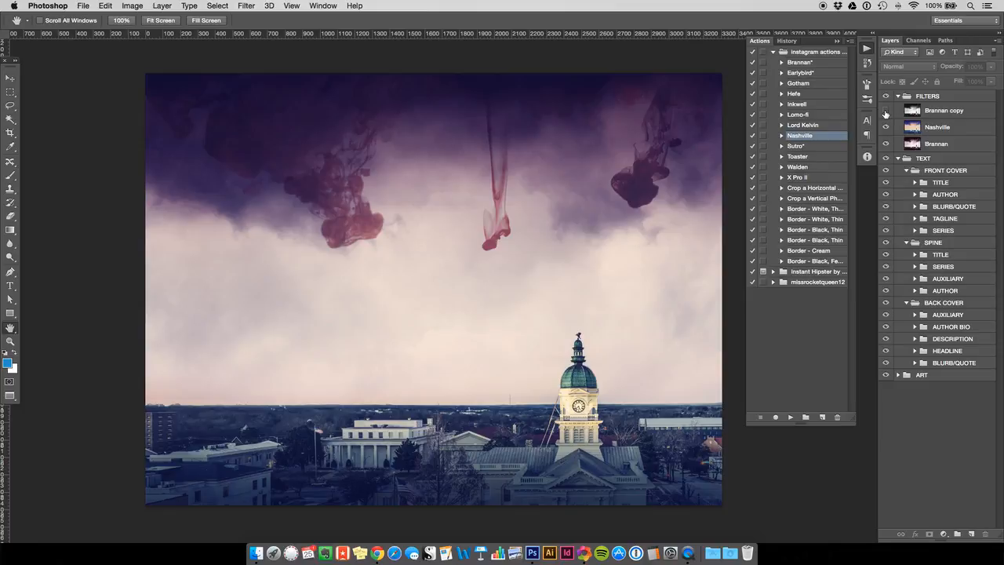
left_click(885, 112)
left_click(887, 110)
left_click(887, 110)
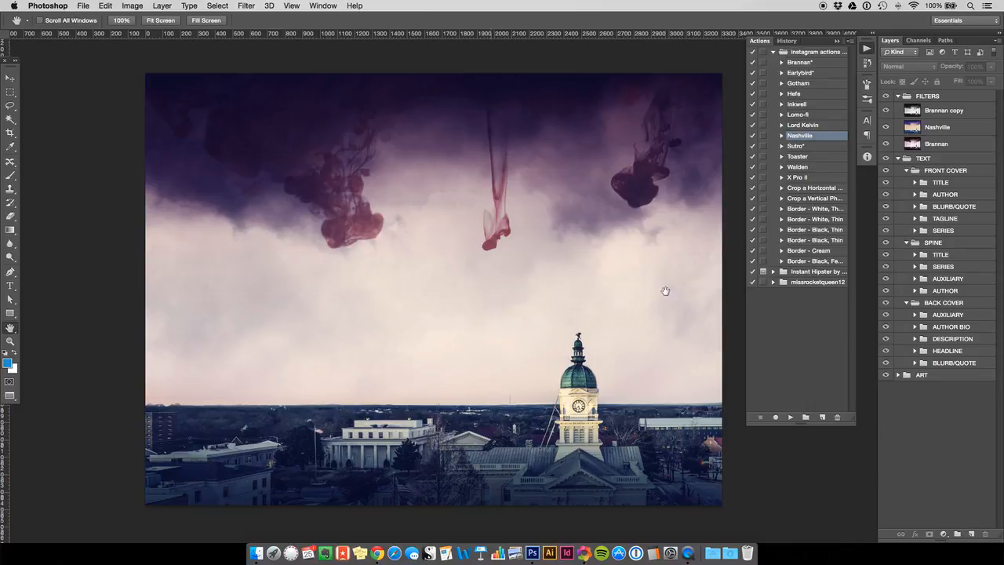
left_click(886, 112)
left_click(886, 112)
left_click(886, 112)
left_click(886, 111)
left_click(886, 111)
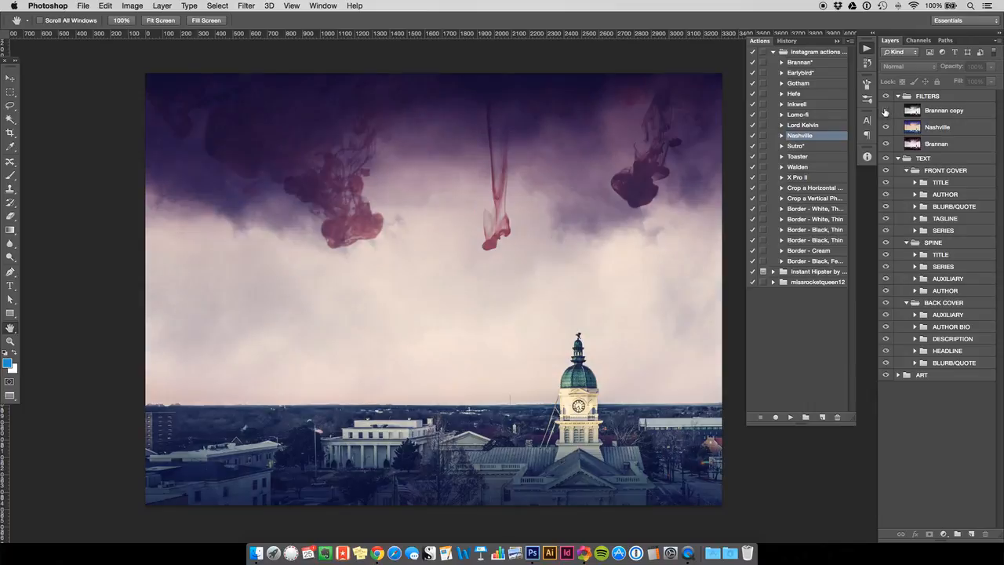
left_click(886, 112)
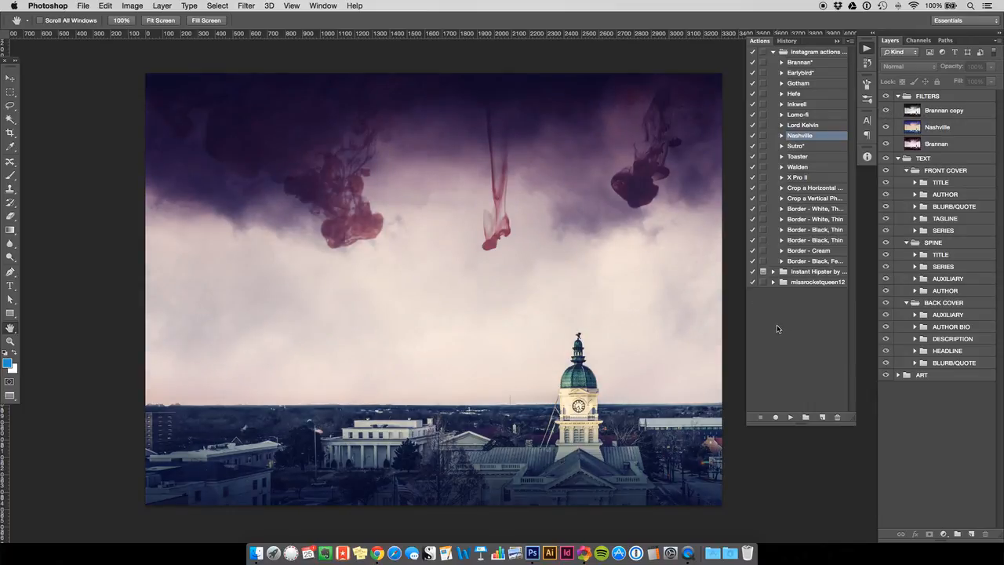
Step: Hide the Brannan copy layer and add a Levels adjustment layer named Levels above it
left_click(943, 110)
left_click(886, 111)
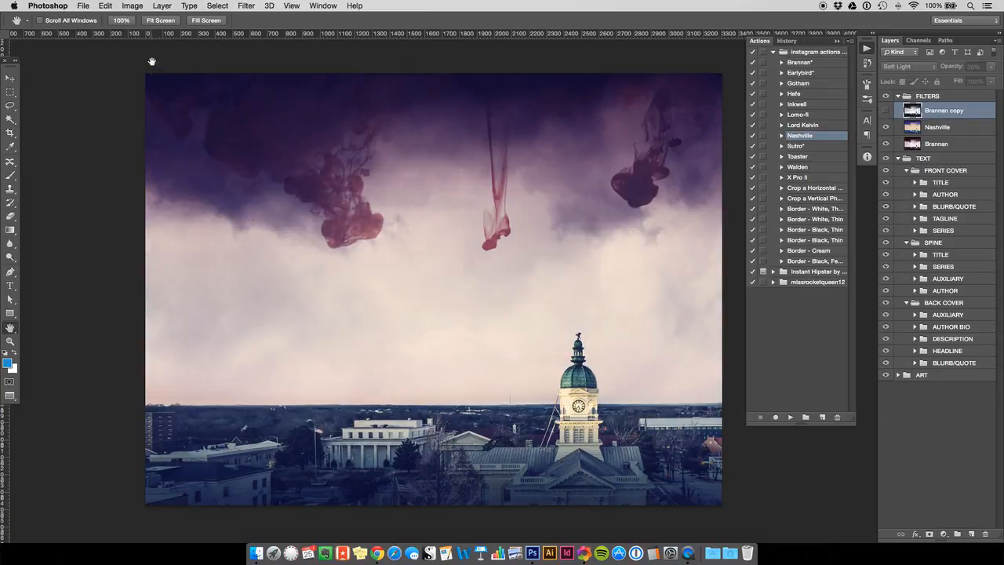
left_click(162, 5)
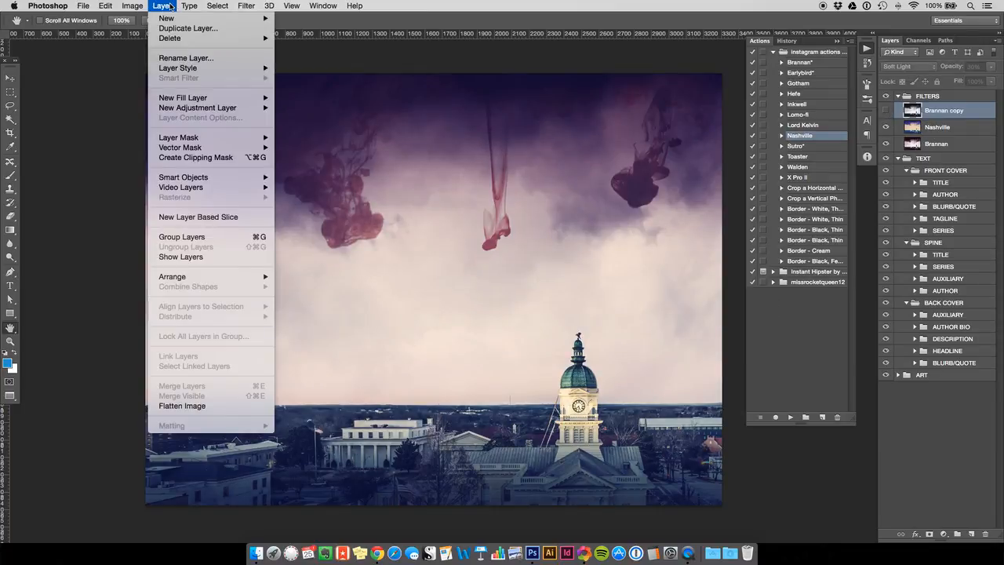
mouse_move(187, 109)
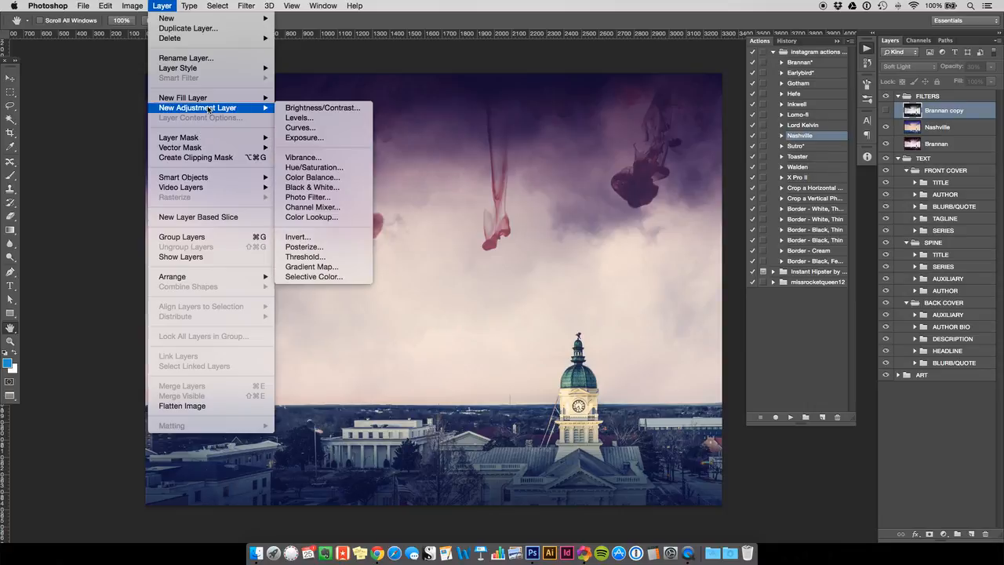
left_click(318, 120)
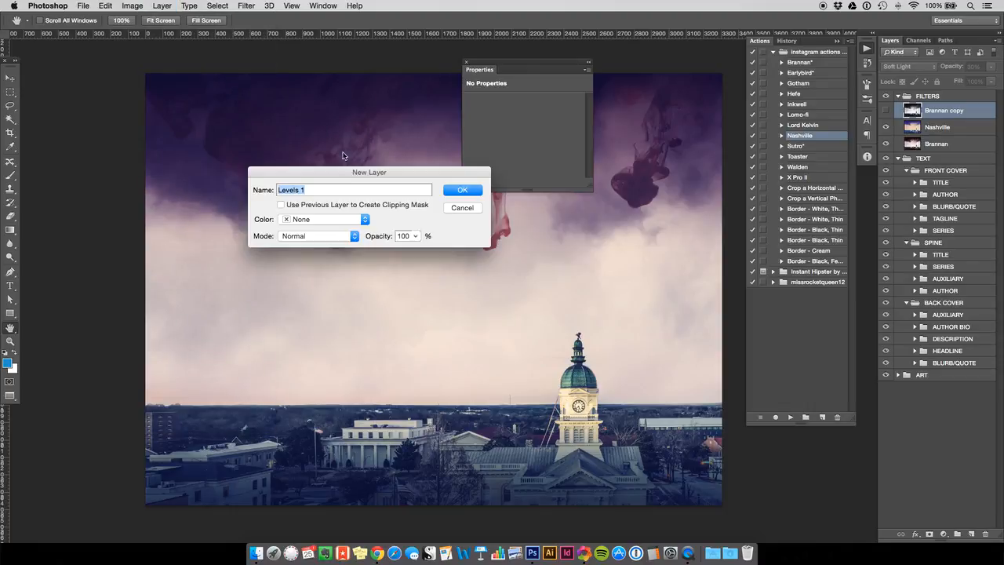
type("Level")
left_click(475, 197)
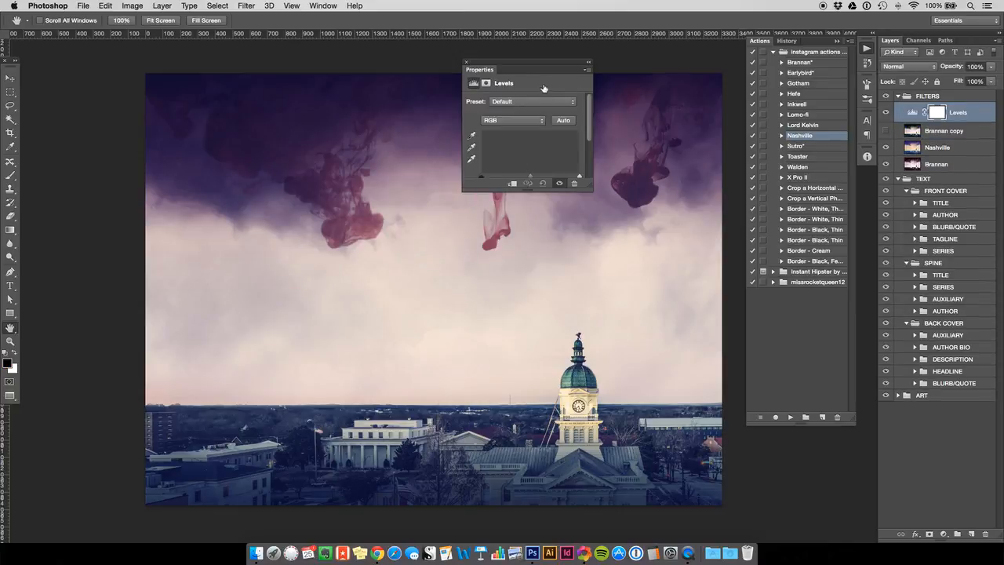
Step: Try custom input levels on the Levels adjustment, with shadows at 37 and midtones at 1.12
left_click_drag(521, 71, 131, 254)
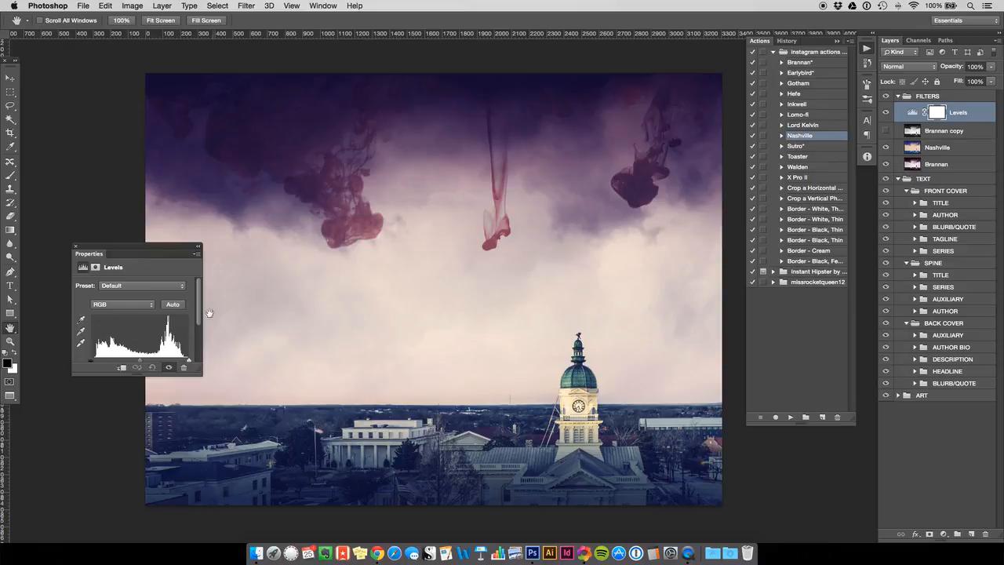
left_click_drag(192, 374, 154, 475)
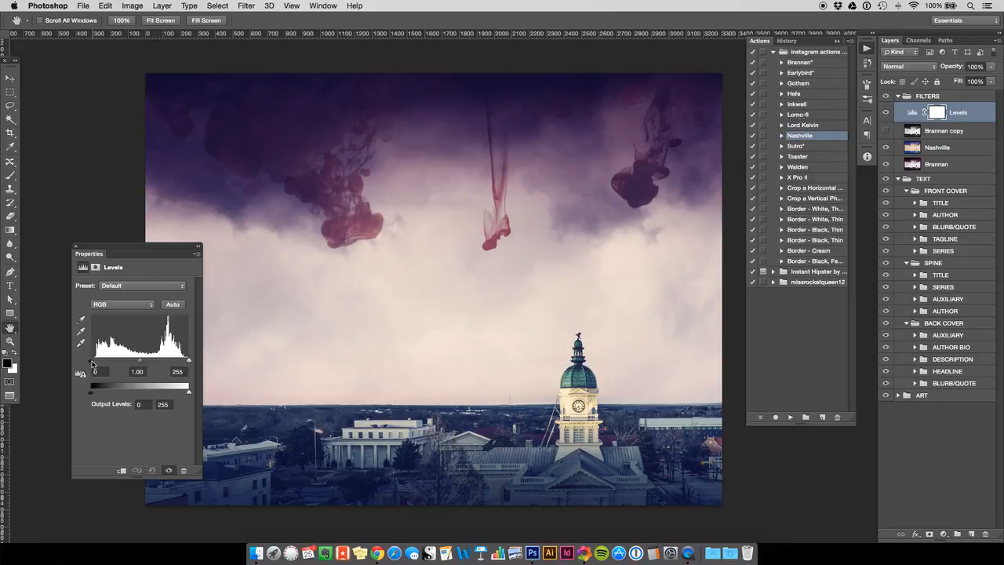
left_click_drag(90, 361, 189, 364)
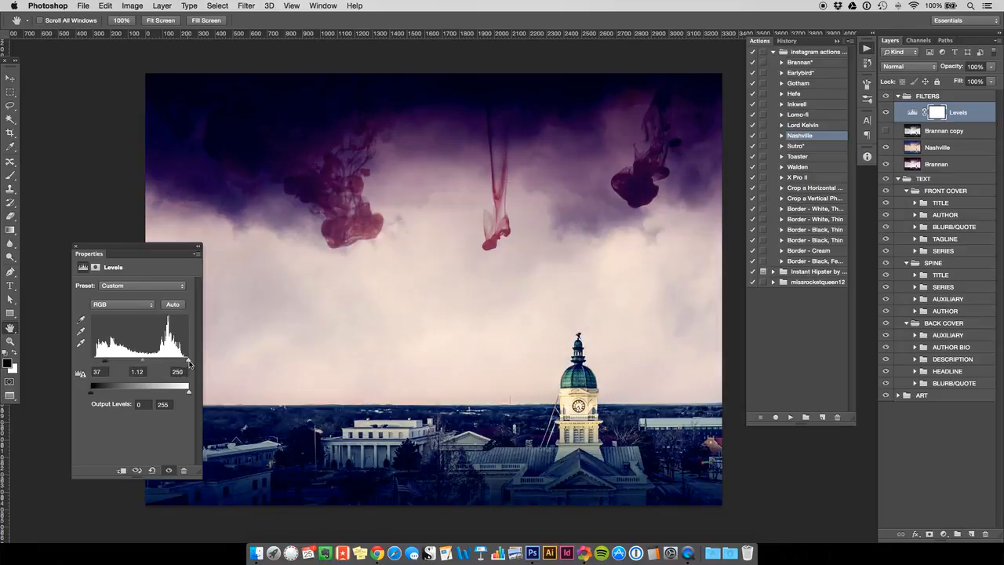
Step: Try the Midtones Brighter, Increase Contrast 3 and Increase Contrast 2 presets on the Levels adjustment
left_click(145, 285)
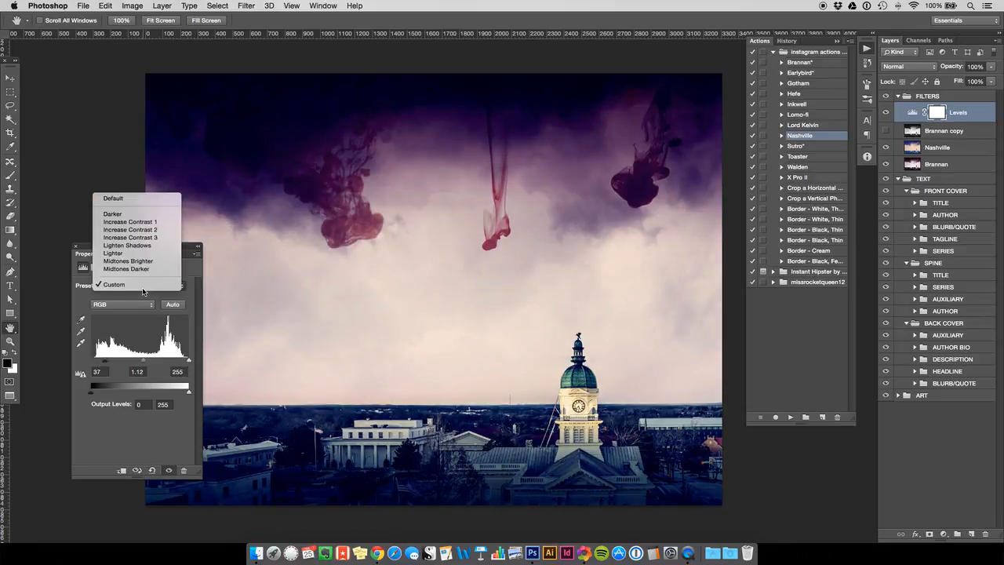
left_click(150, 269)
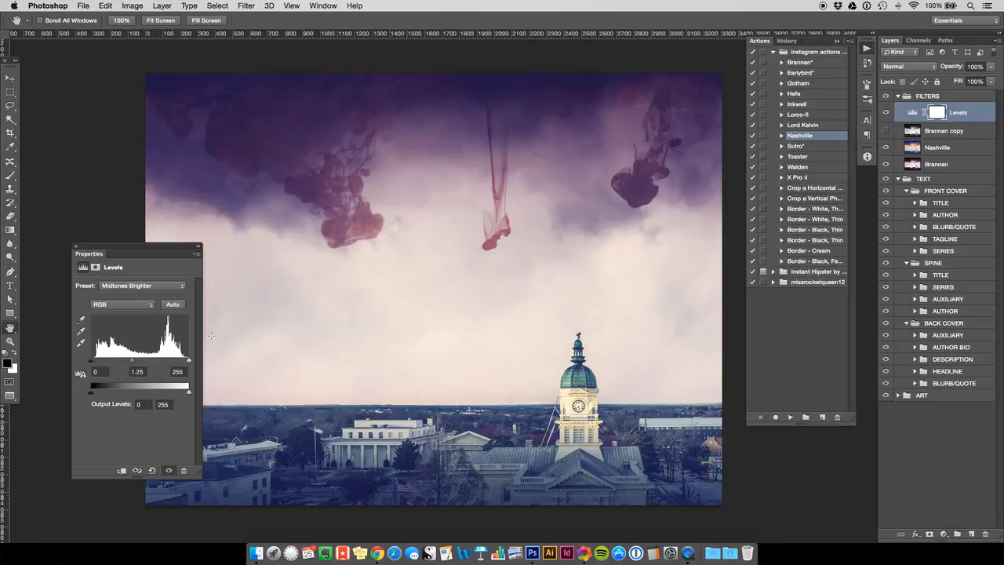
left_click(141, 286)
left_click(137, 253)
left_click(157, 286)
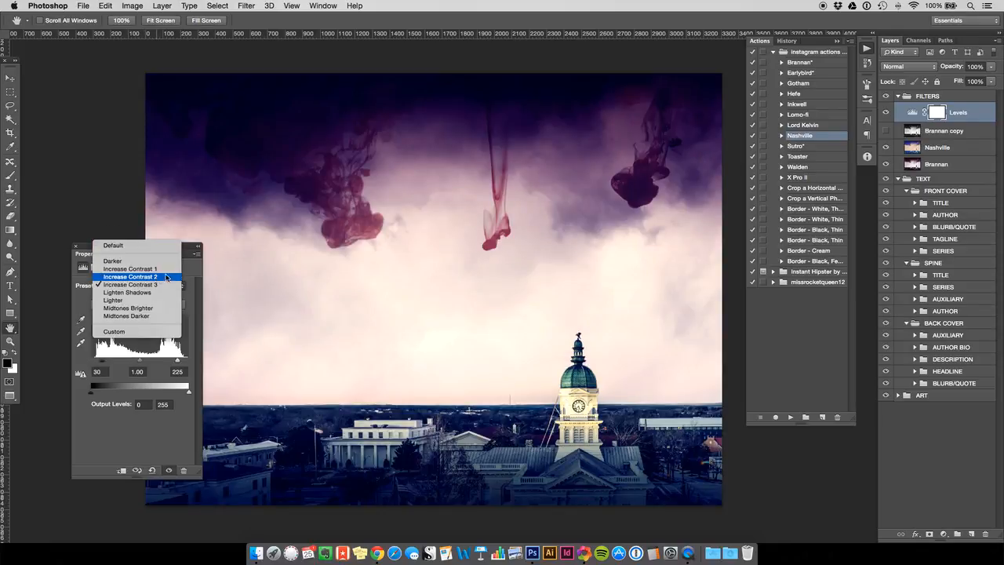
left_click(156, 274)
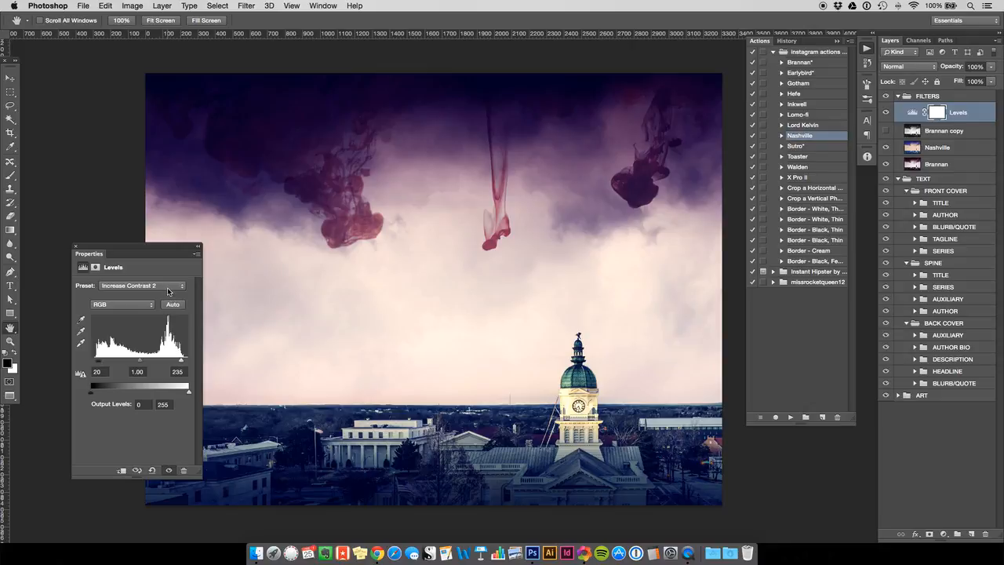
Step: Apply the Increase Contrast 1 preset to the Levels adjustment and close its properties
left_click(158, 287)
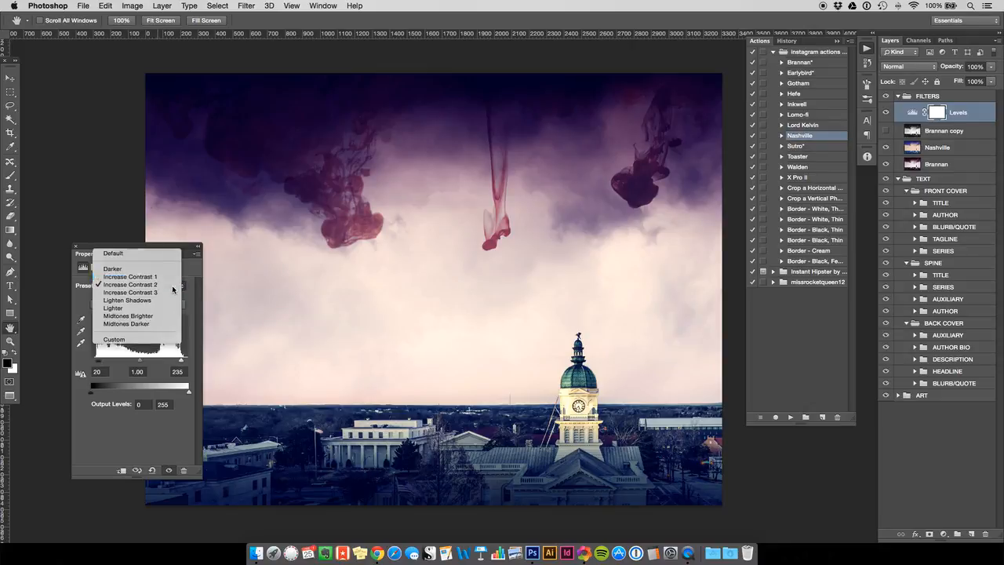
left_click(156, 275)
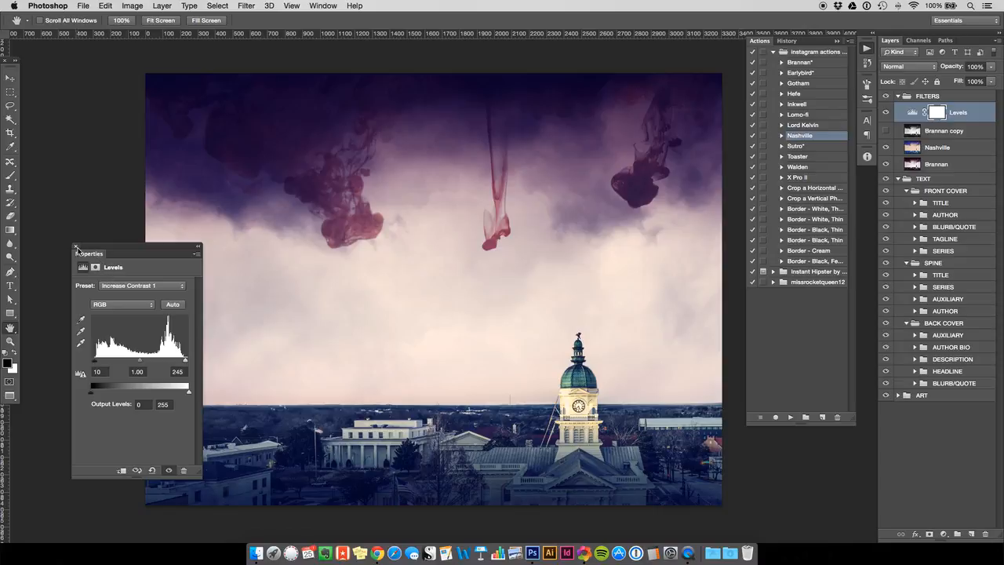
left_click(75, 245)
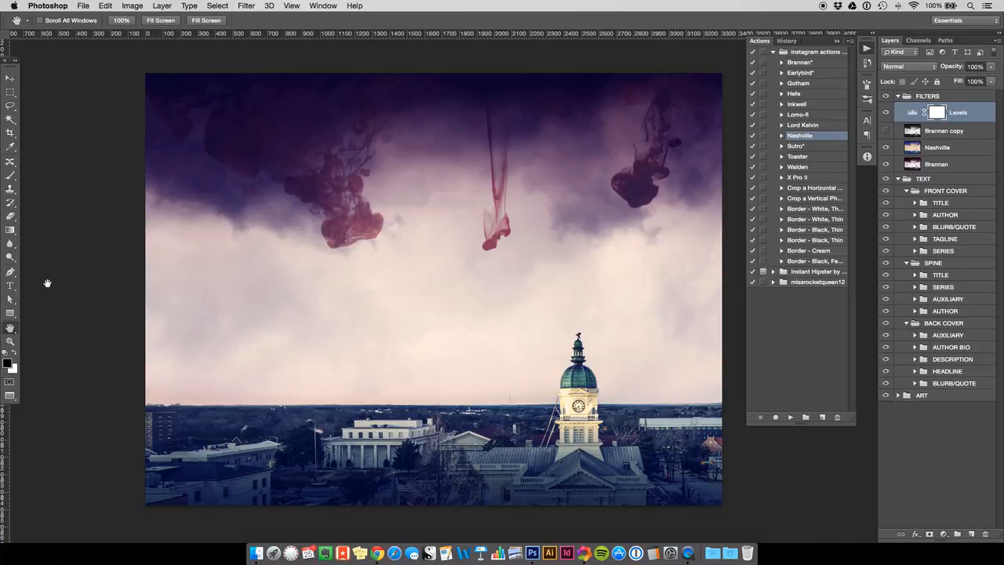
Step: Show the Brannan copy layer again and delete the Levels adjustment layer
left_click(886, 112)
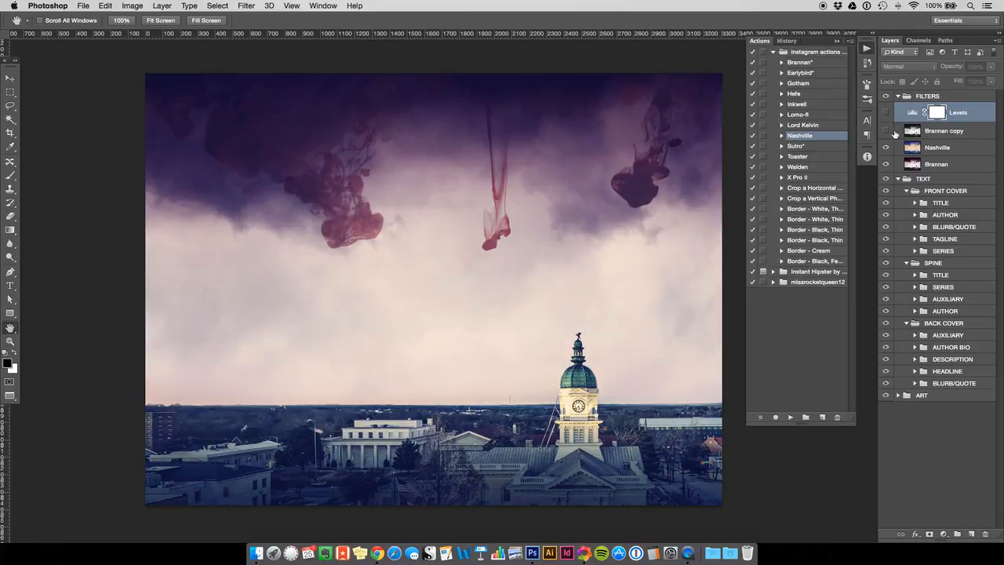
left_click(886, 131)
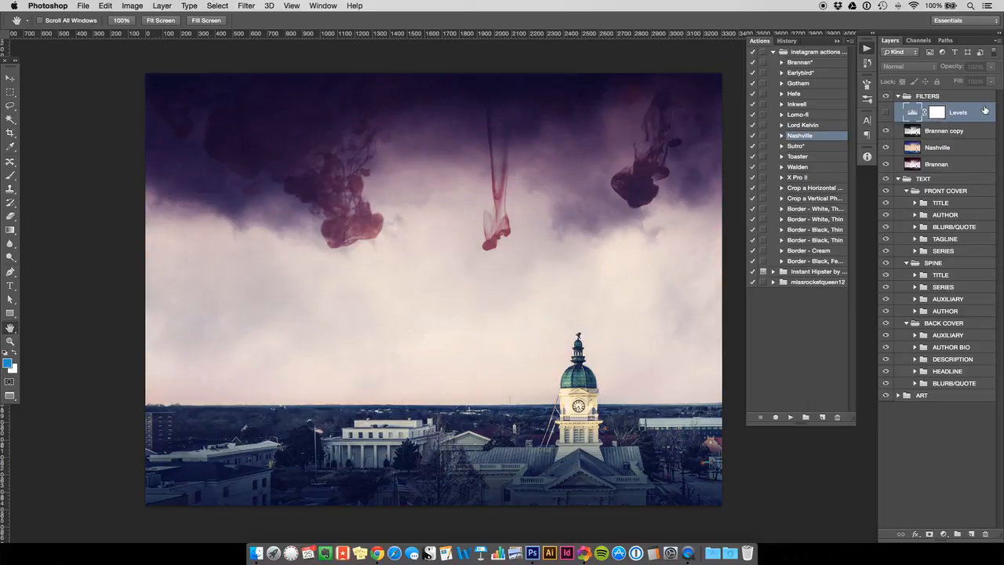
key("Delete")
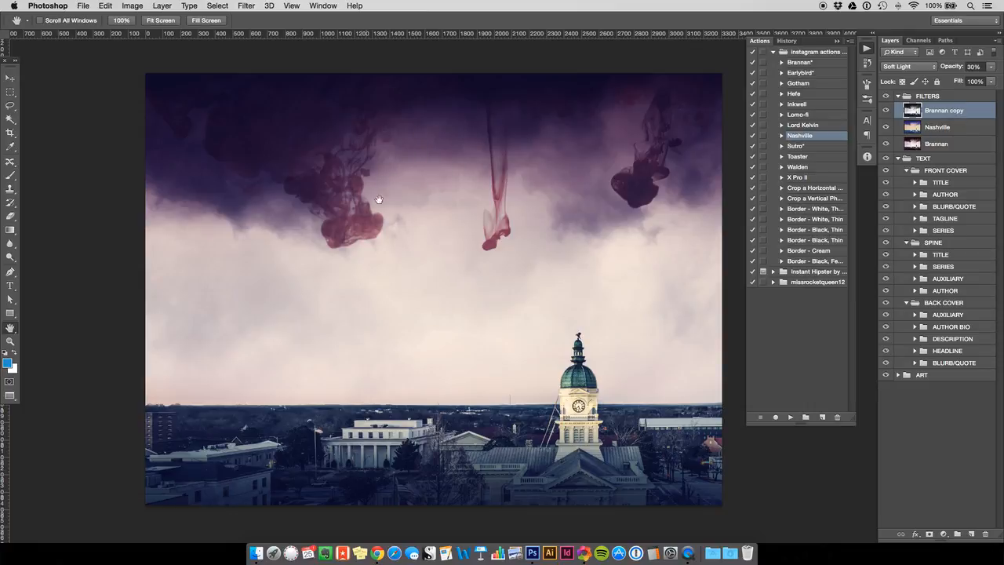
Step: Add 3% uniform, monochromatic noise to the Brannan layer, comparing it without the monochromatic option in an enlarged preview
left_click(933, 145)
left_click(250, 7)
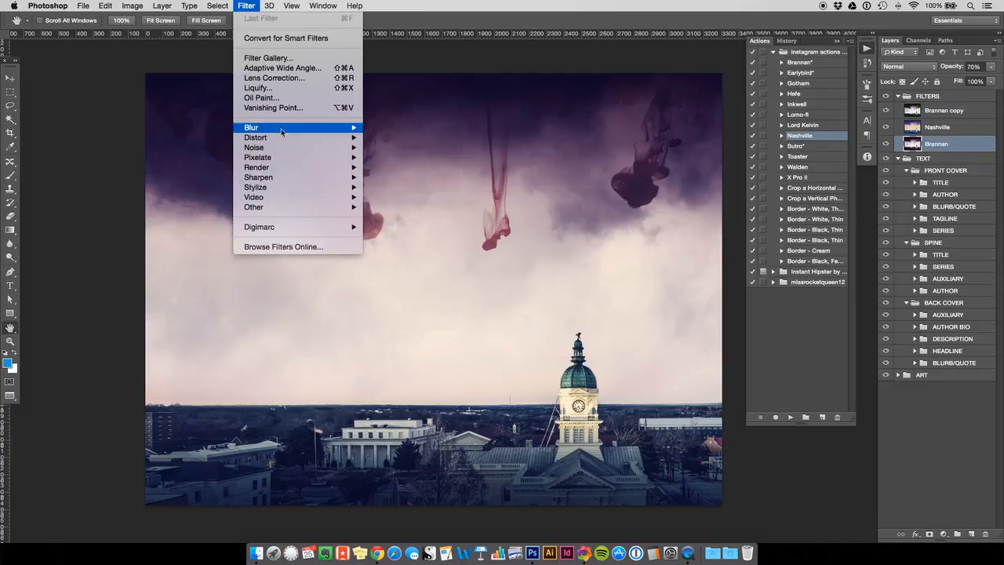
mouse_move(277, 152)
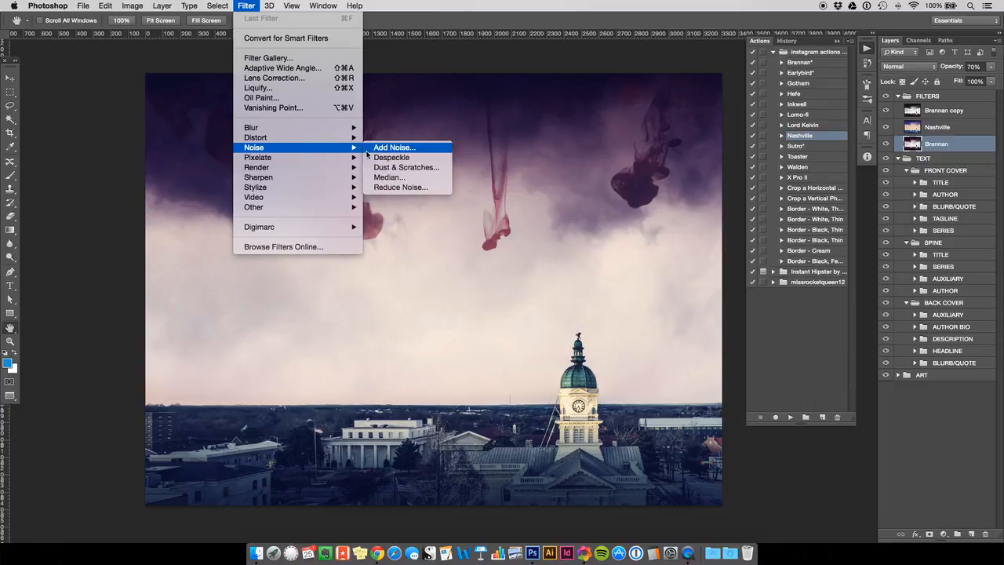
left_click(392, 147)
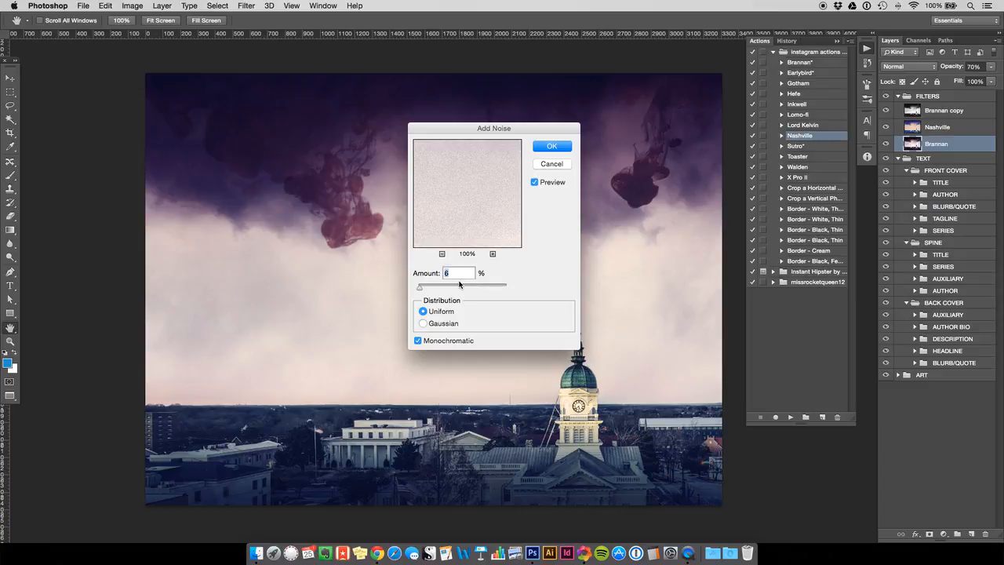
type("3")
left_click(417, 342)
left_click(492, 254)
left_click(493, 254)
left_click(492, 254)
left_click(493, 254)
left_click(492, 254)
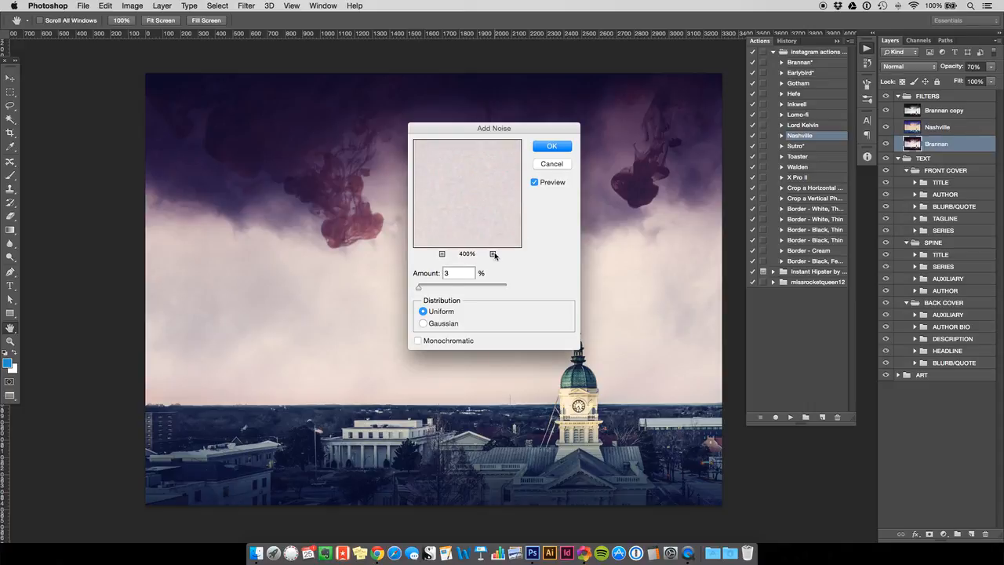
left_click(418, 342)
left_click(553, 146)
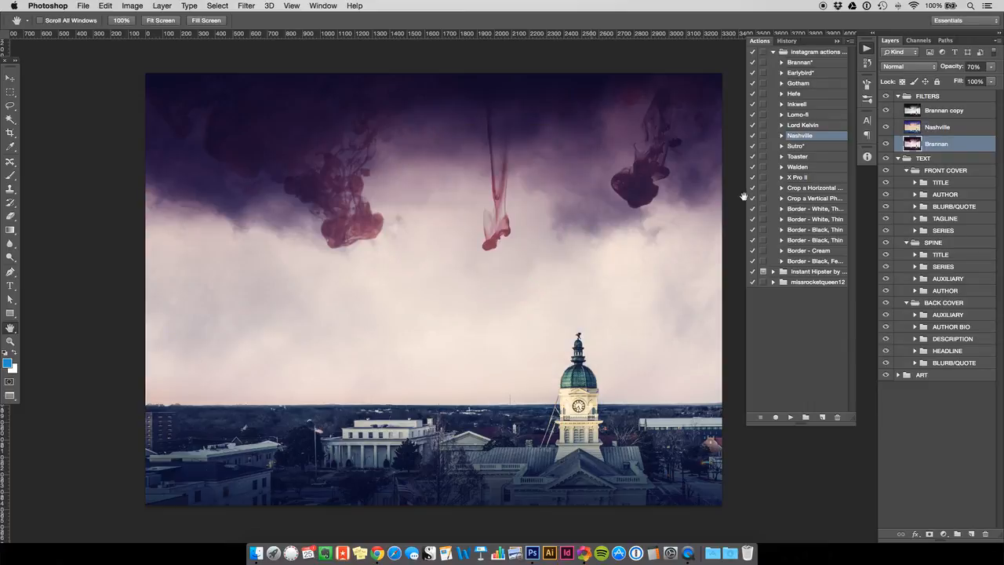
Step: Review the Nashville and Brannan copy layers and collapse the FILTERS group
left_click(915, 127)
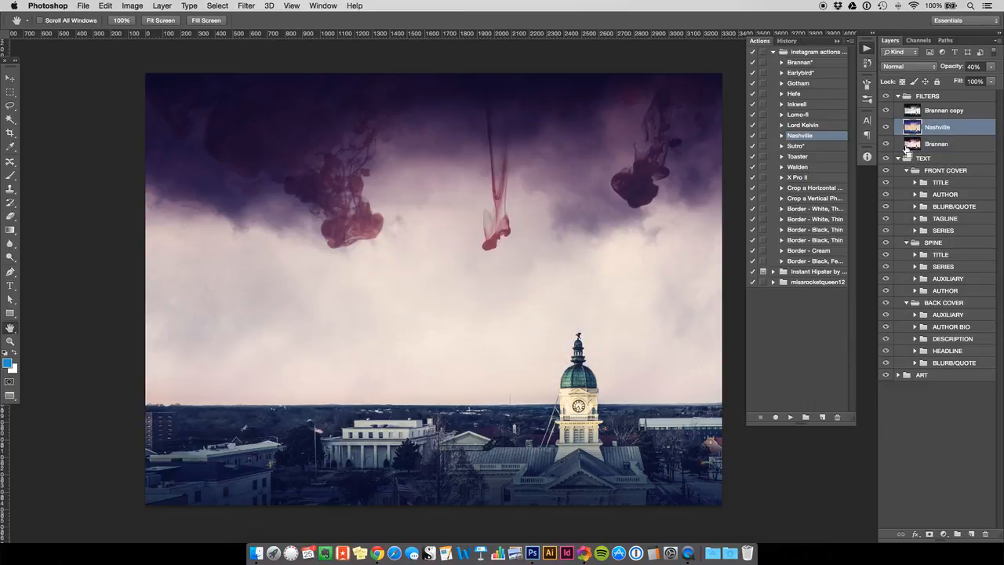
left_click(922, 111)
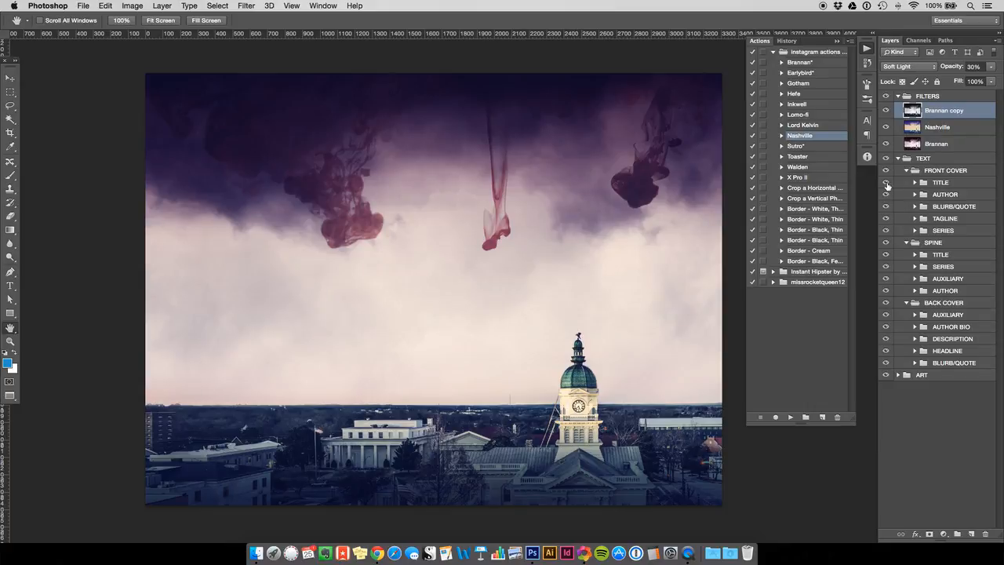
left_click(898, 97)
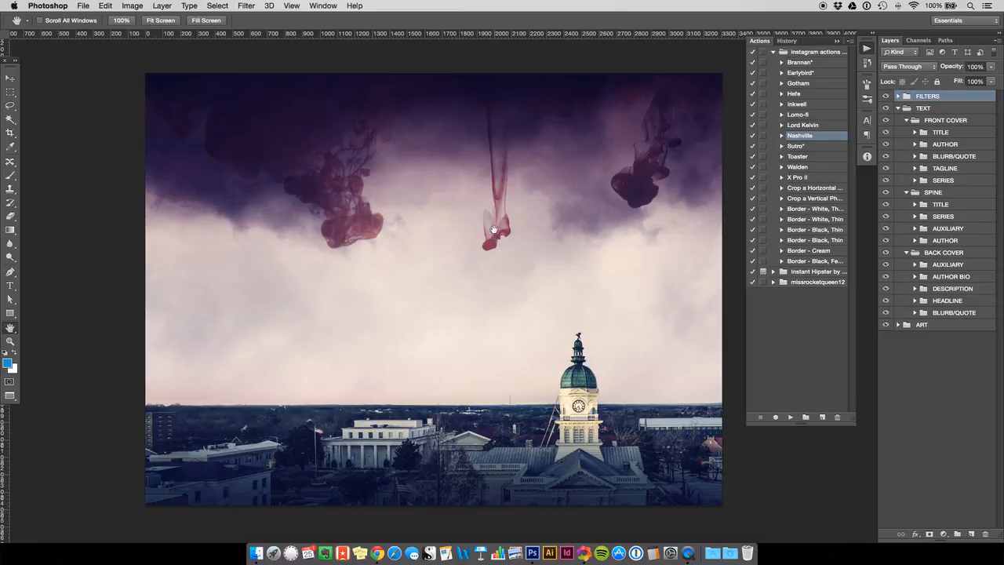
Step: Compare the artwork with and without the FILTERS group, leaving the group visible
left_click(886, 95)
left_click(886, 96)
left_click(886, 95)
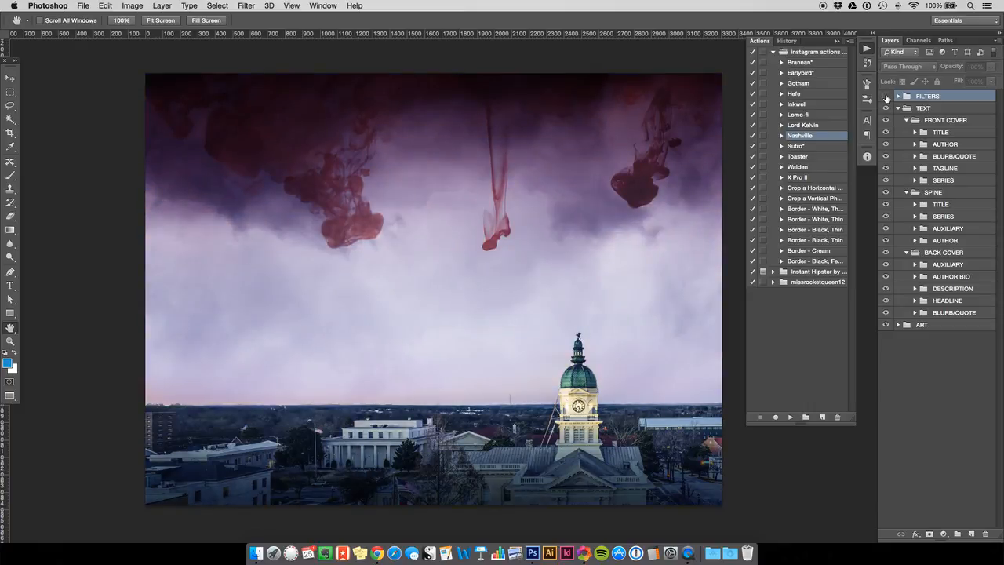
left_click(886, 95)
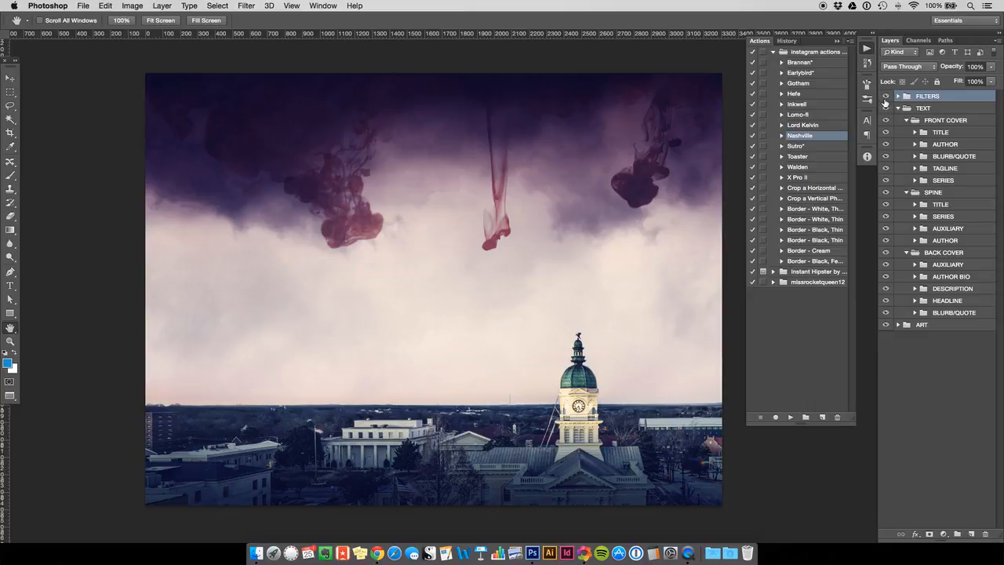
left_click(886, 95)
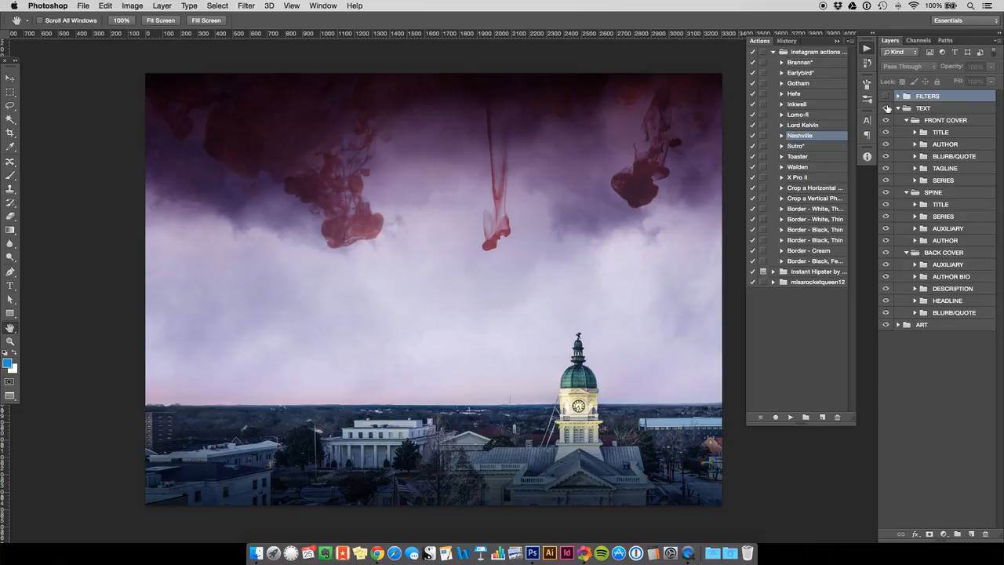
left_click(886, 96)
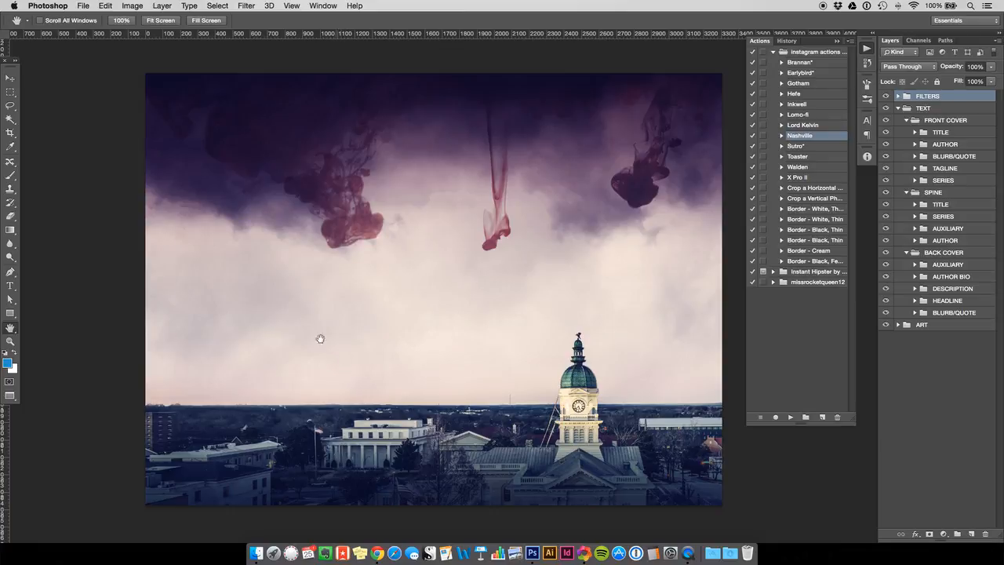
Step: Switch to the Move tool
left_click(10, 78)
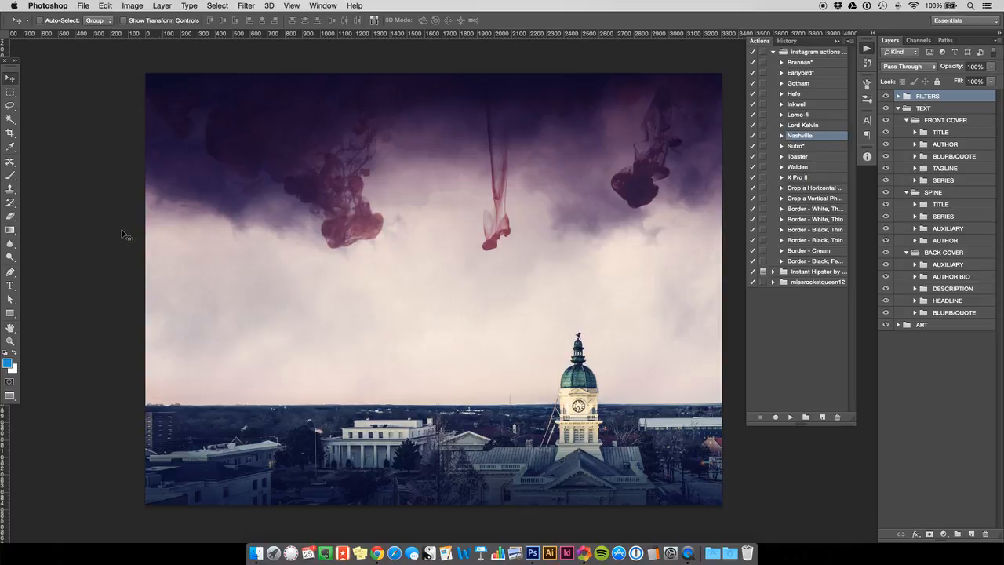